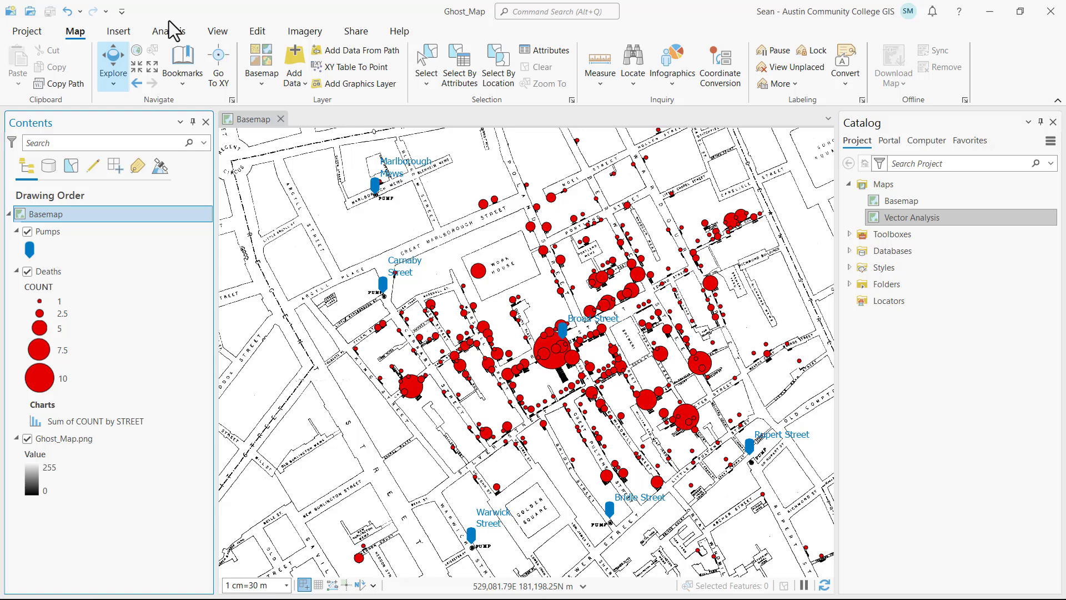
- Open the Vector Analysis map and list the Deaths and Pumps feature classes in Ghost_Map.gdb
{"action": "left_click", "coordinate": [904, 126]}
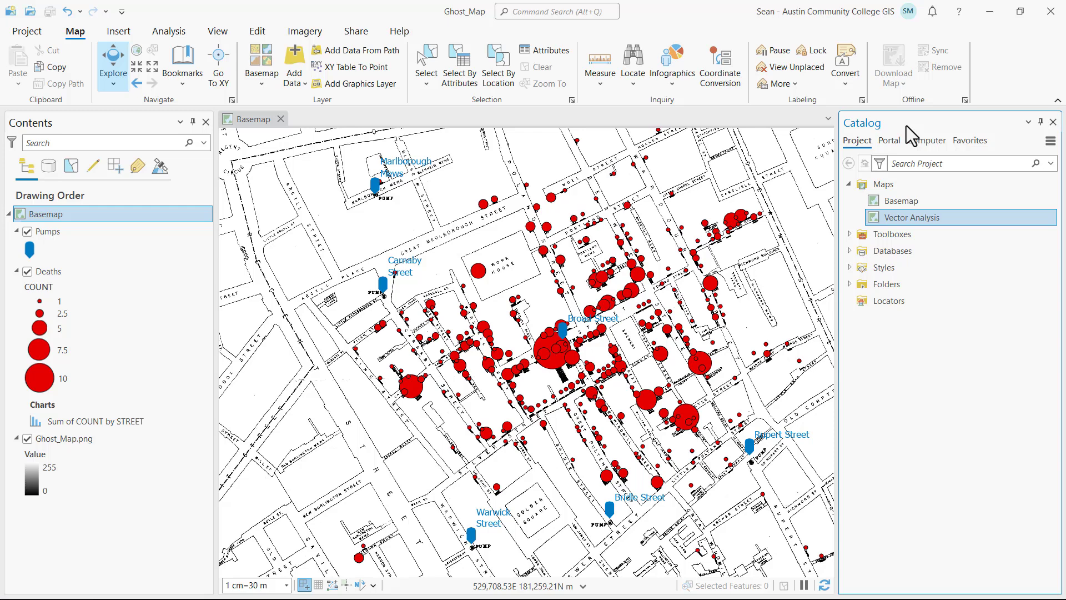
{"action": "double_click", "coordinate": [984, 215]}
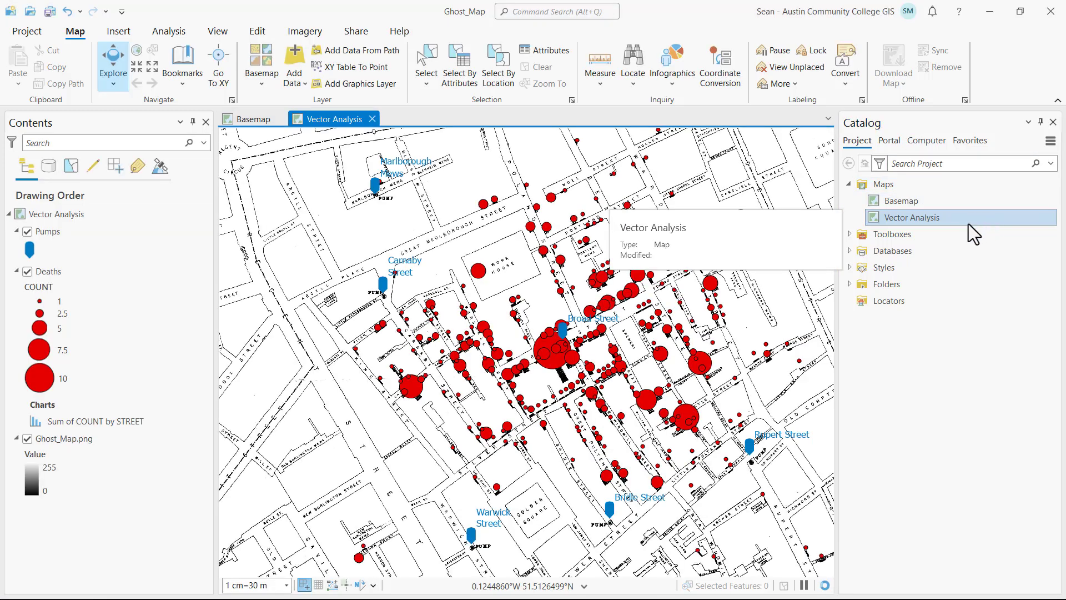
{"action": "left_click", "coordinate": [850, 251]}
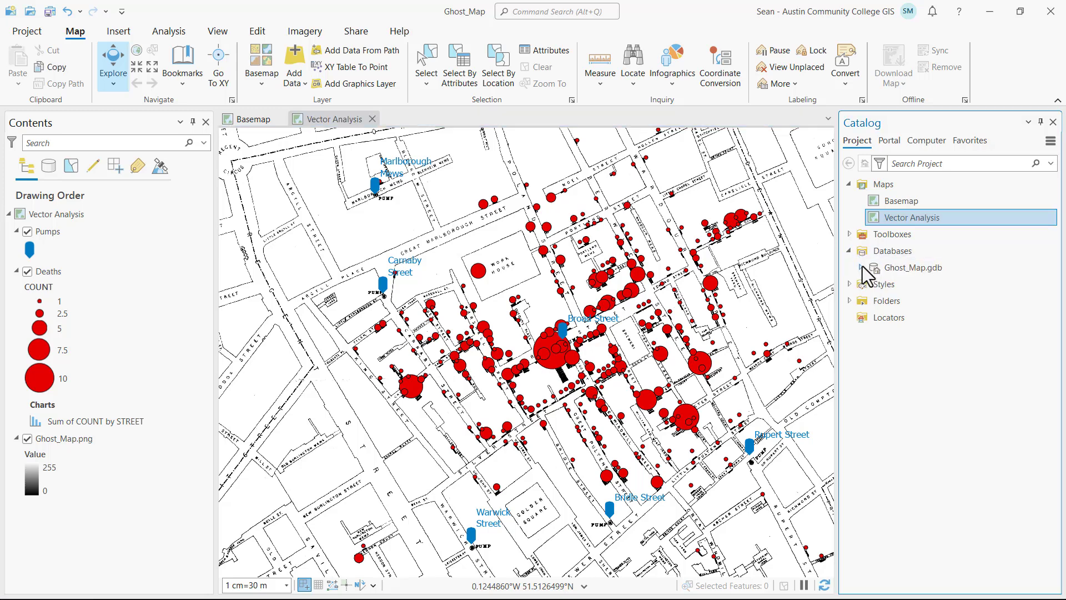
{"action": "left_click", "coordinate": [860, 267]}
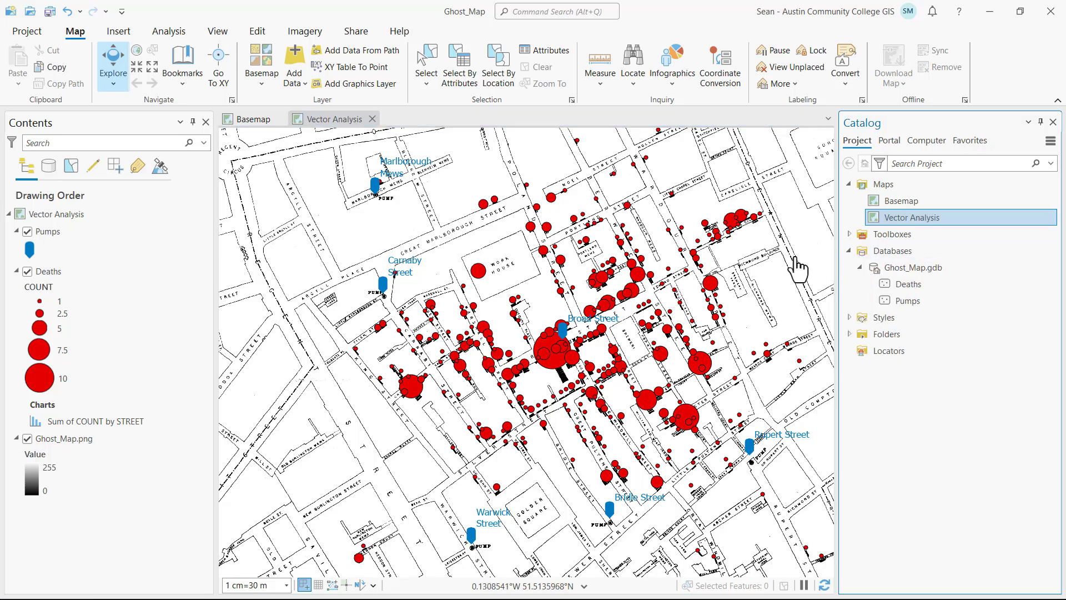
{"action": "left_click", "coordinate": [342, 119]}
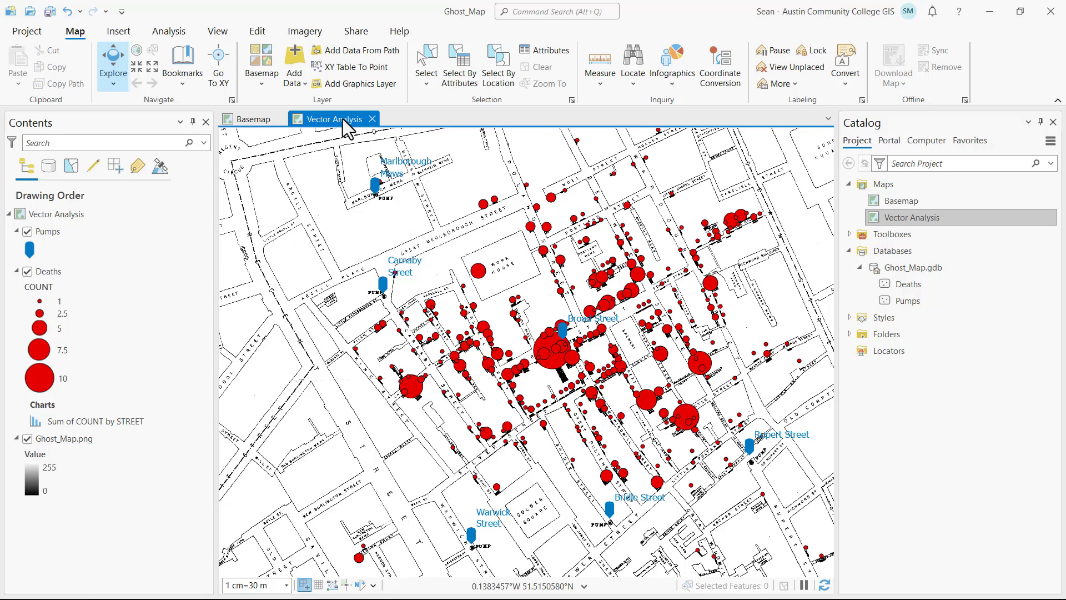
{"action": "left_click", "coordinate": [170, 33]}
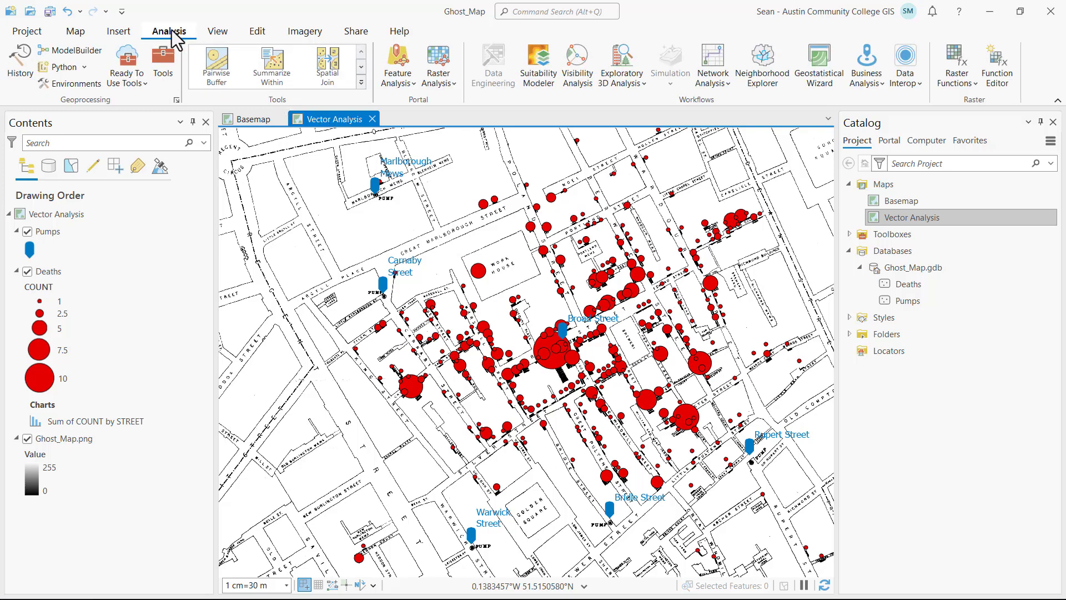
- Add a new Location-Allocation layer from the Network Analysis menu
{"action": "left_click", "coordinate": [731, 91]}
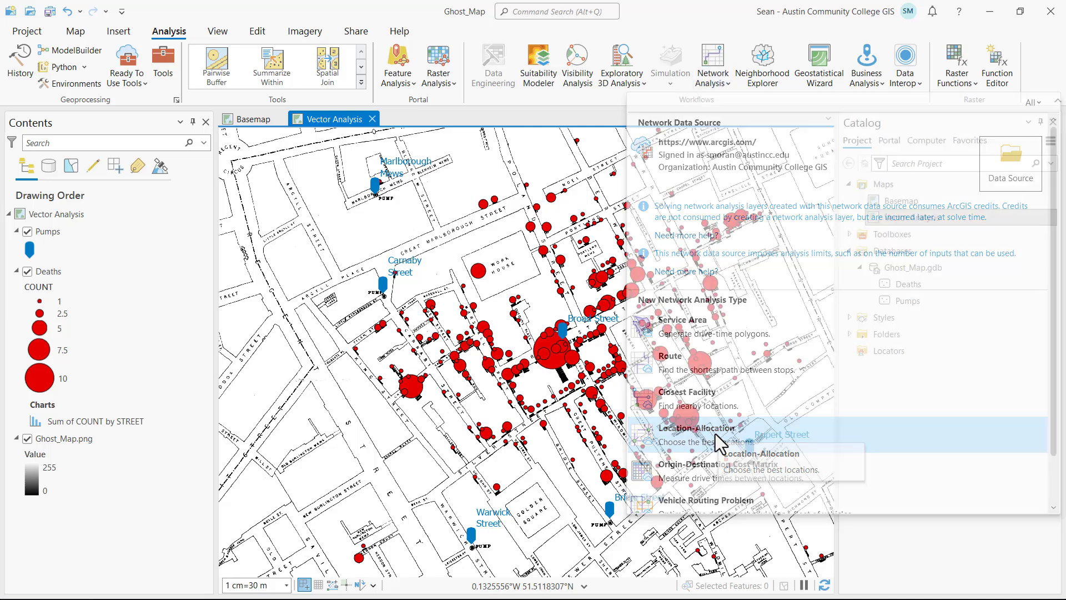
{"action": "left_click", "coordinate": [715, 435]}
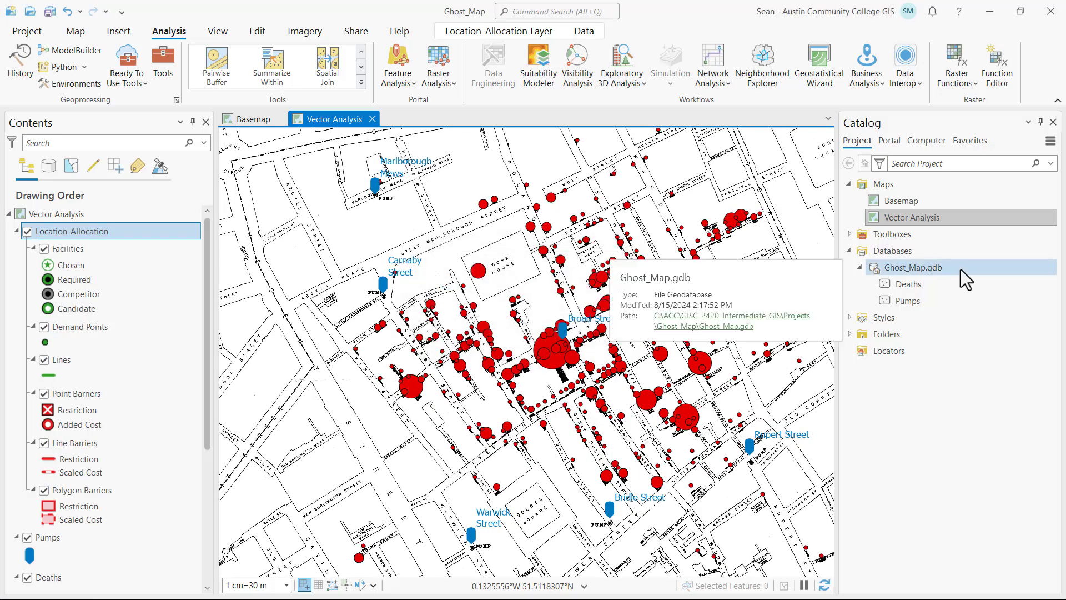
- Refresh Ghost_Map.gdb and expand the LocationAllocationSolver1esx25c dataset to show its feature classes
{"action": "right_click", "coordinate": [963, 269]}
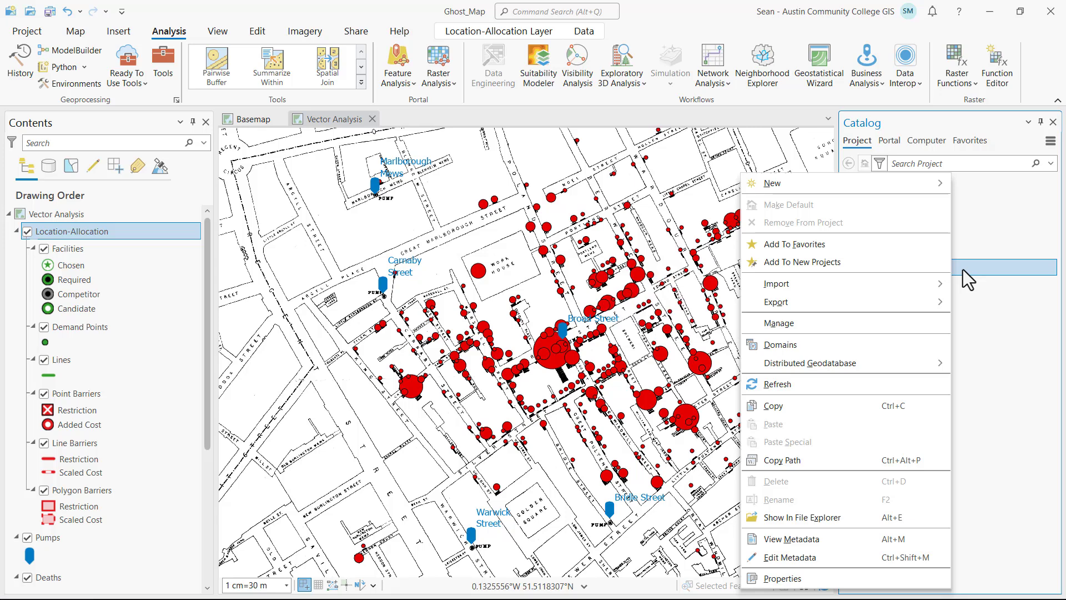
{"action": "left_click", "coordinate": [877, 388]}
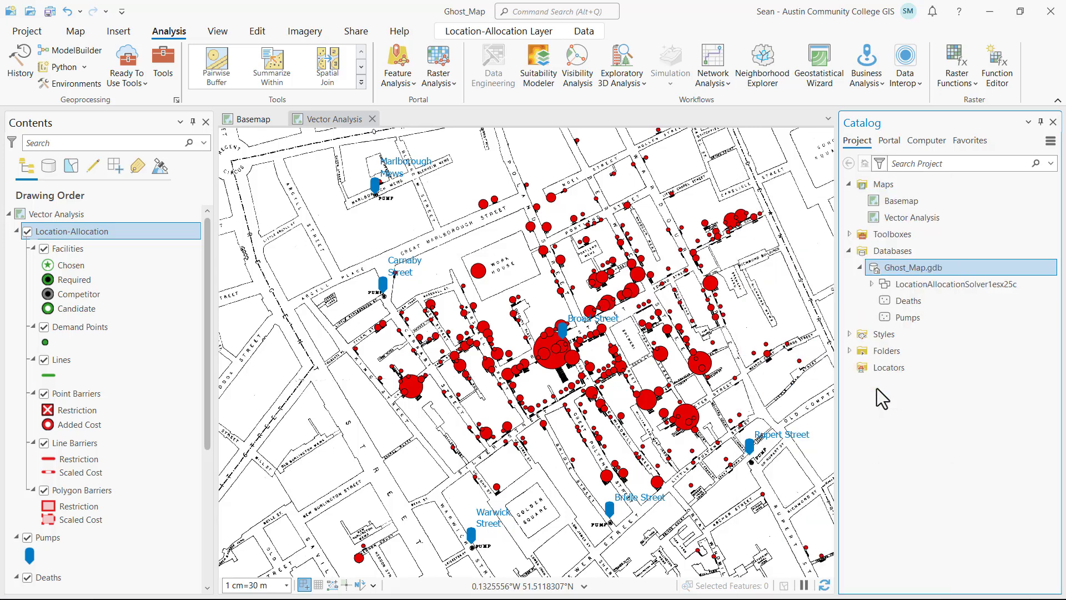
{"action": "left_click", "coordinate": [872, 284]}
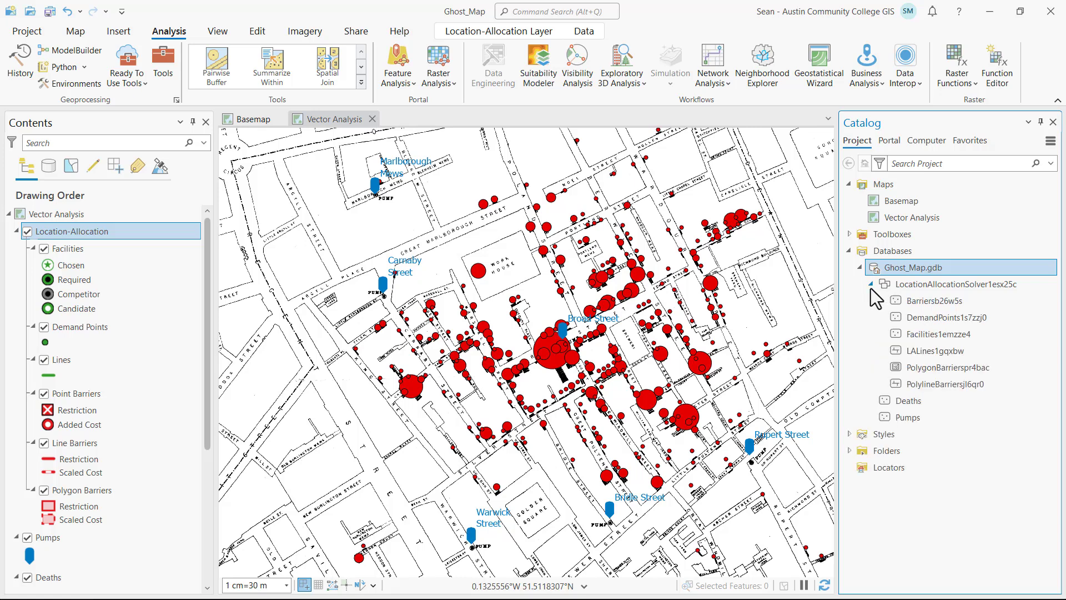
{"action": "left_click", "coordinate": [952, 284]}
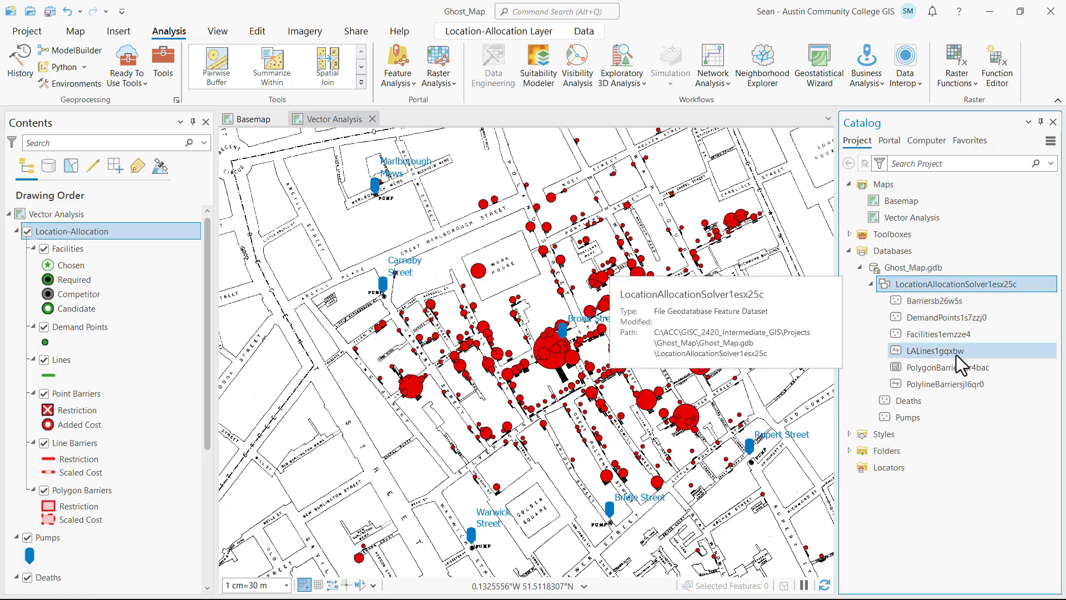
{"action": "left_click", "coordinate": [118, 122]}
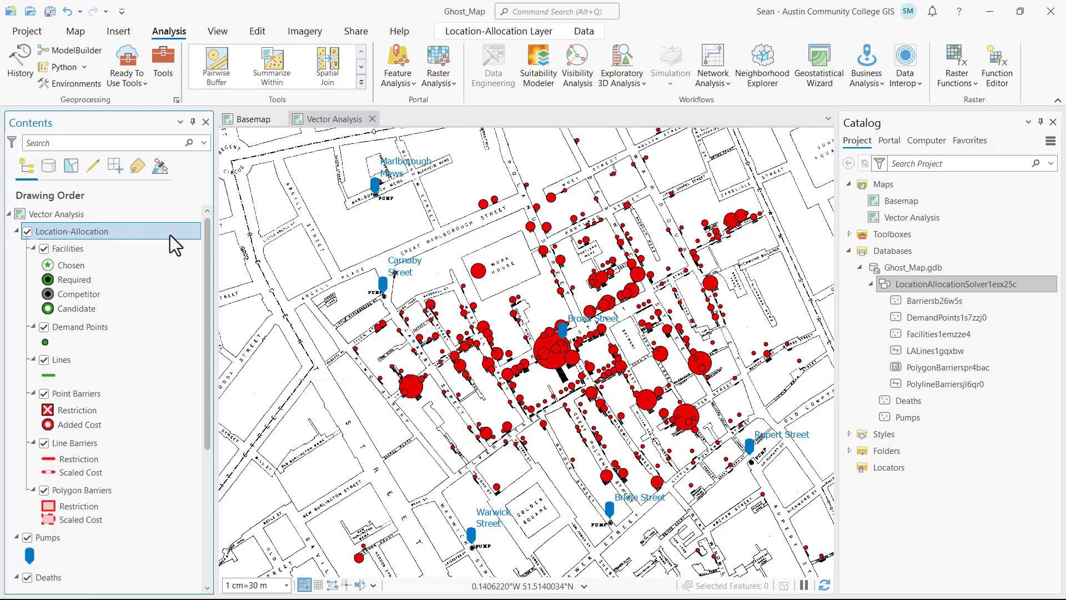
- Import the Pumps layer as the Location-Allocation facilities
{"action": "left_click", "coordinate": [478, 31]}
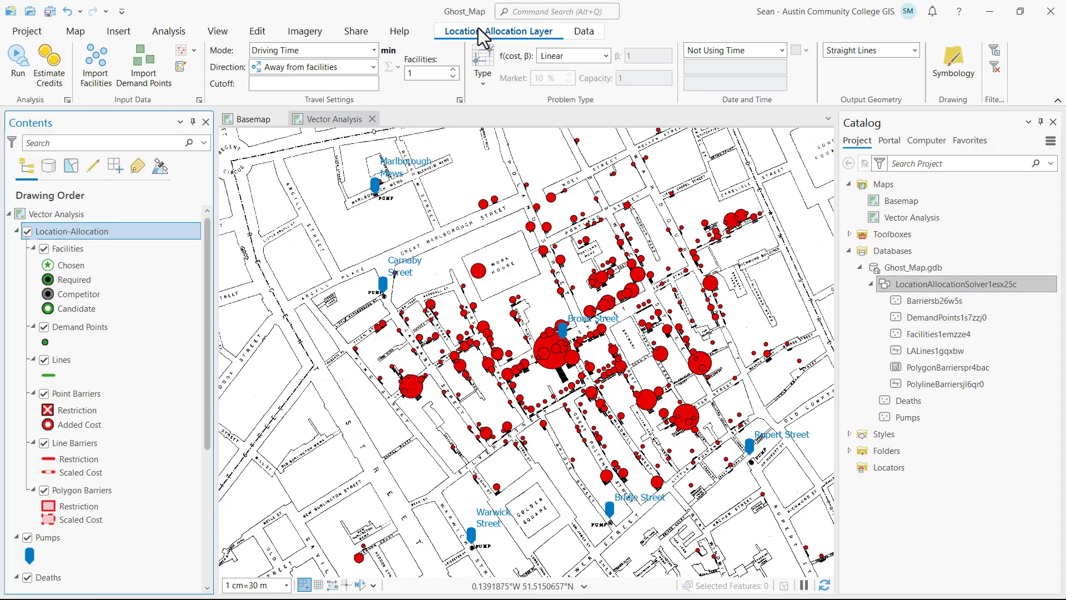
{"action": "left_click", "coordinate": [96, 88]}
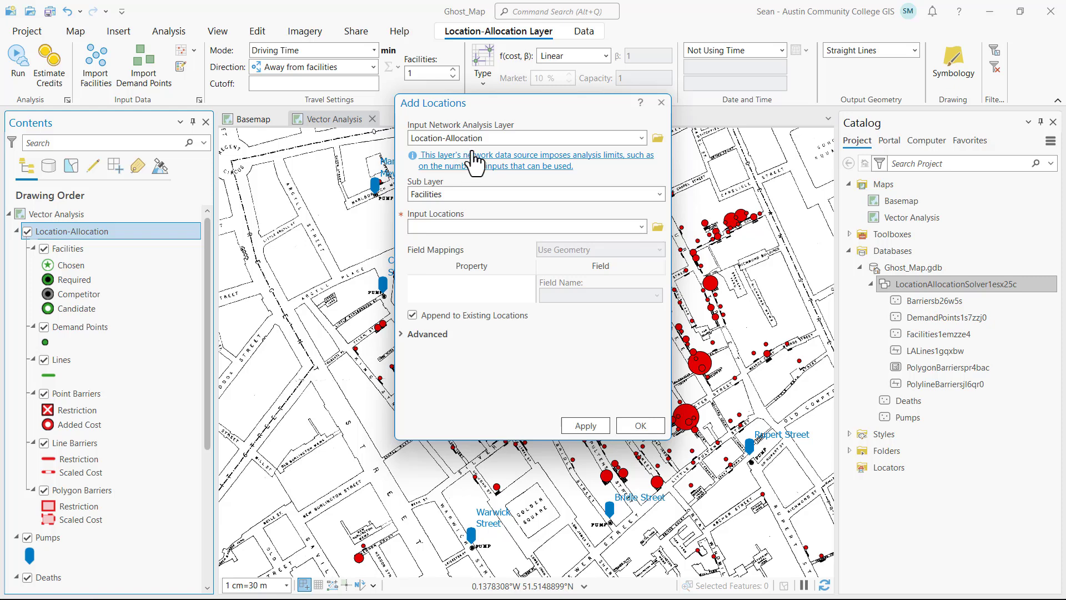
{"action": "left_click", "coordinate": [641, 227]}
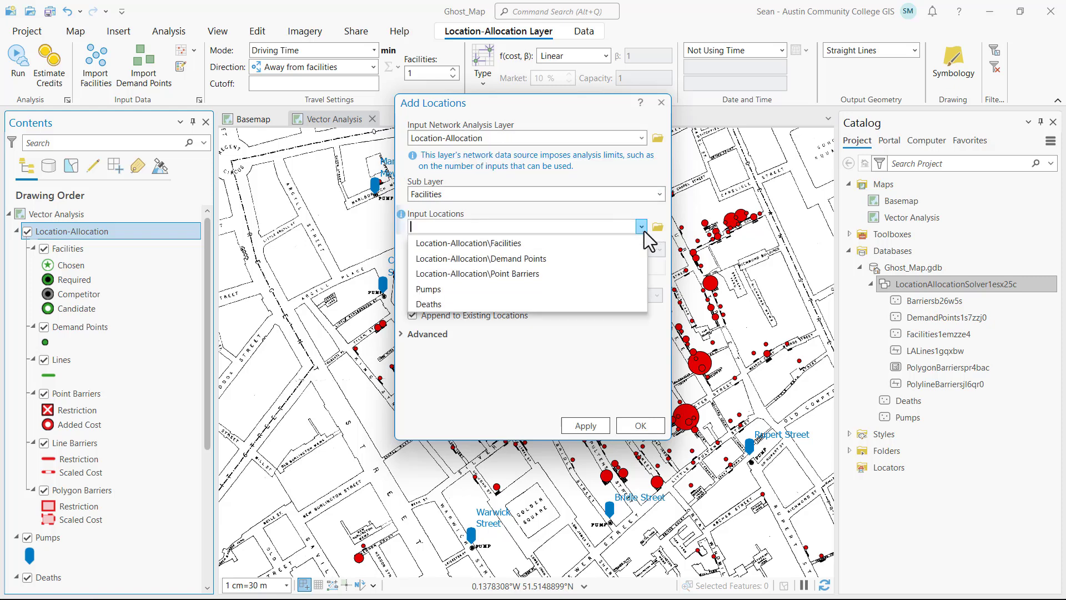
{"action": "left_click", "coordinate": [618, 289]}
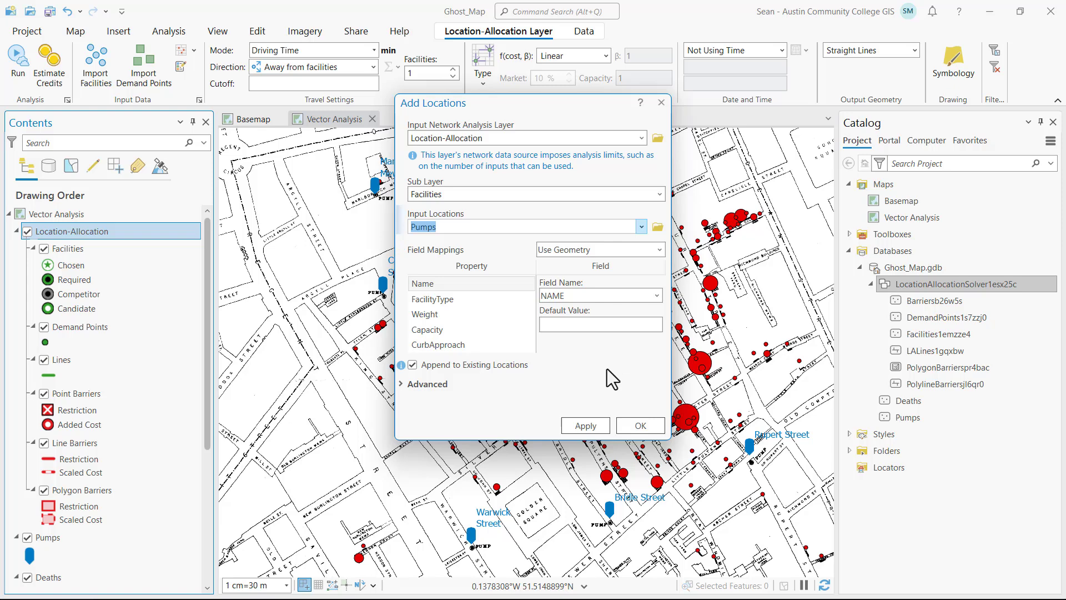
{"action": "left_click", "coordinate": [636, 425]}
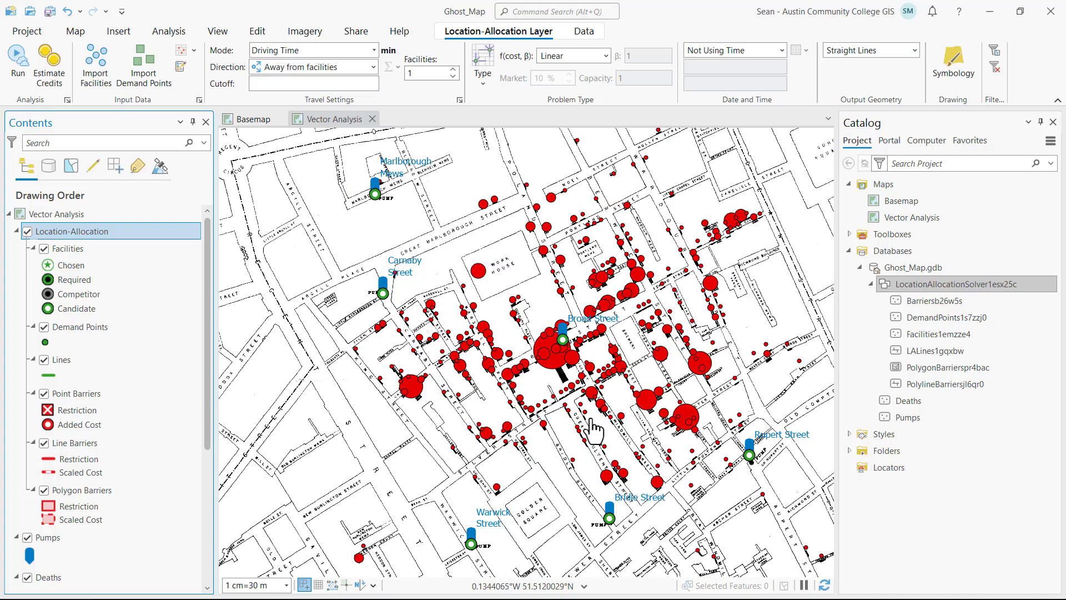
- Import the Deaths layer as the Location-Allocation demand points
{"action": "left_click", "coordinate": [140, 77]}
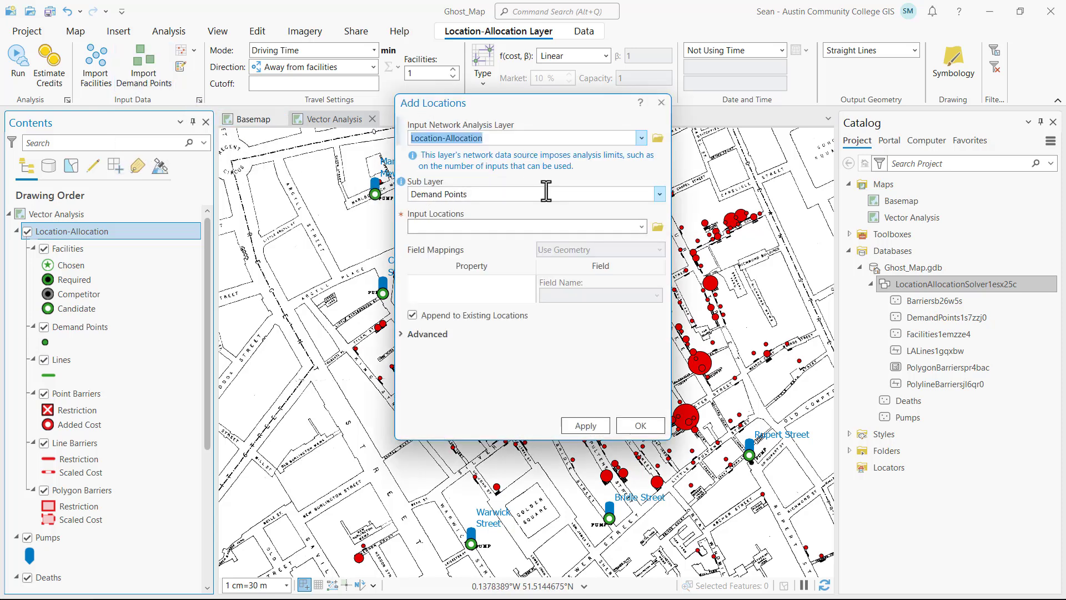
{"action": "left_click", "coordinate": [640, 227]}
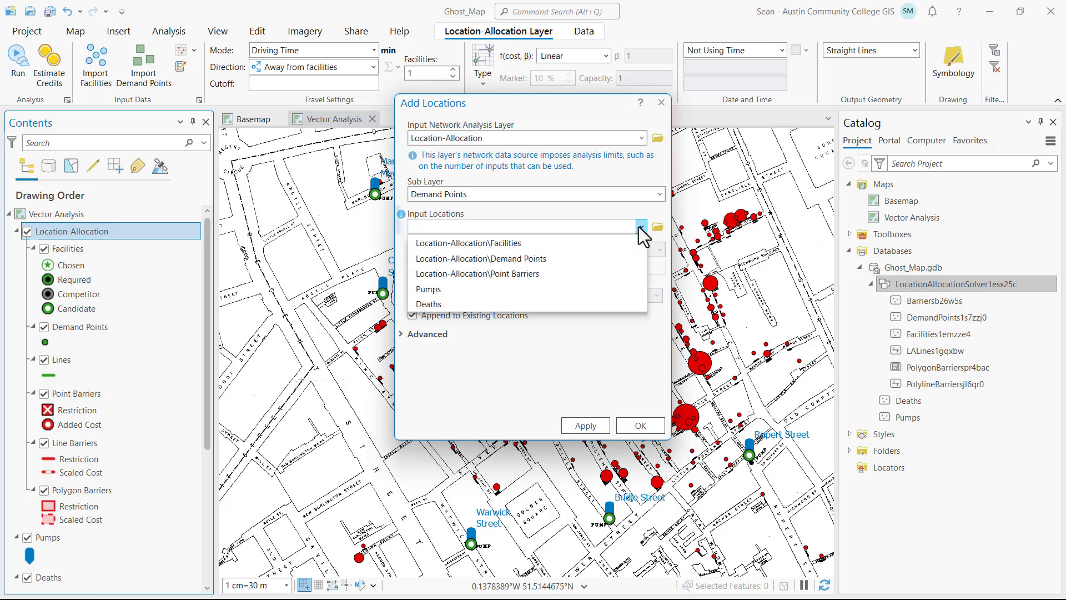
{"action": "left_click", "coordinate": [614, 306]}
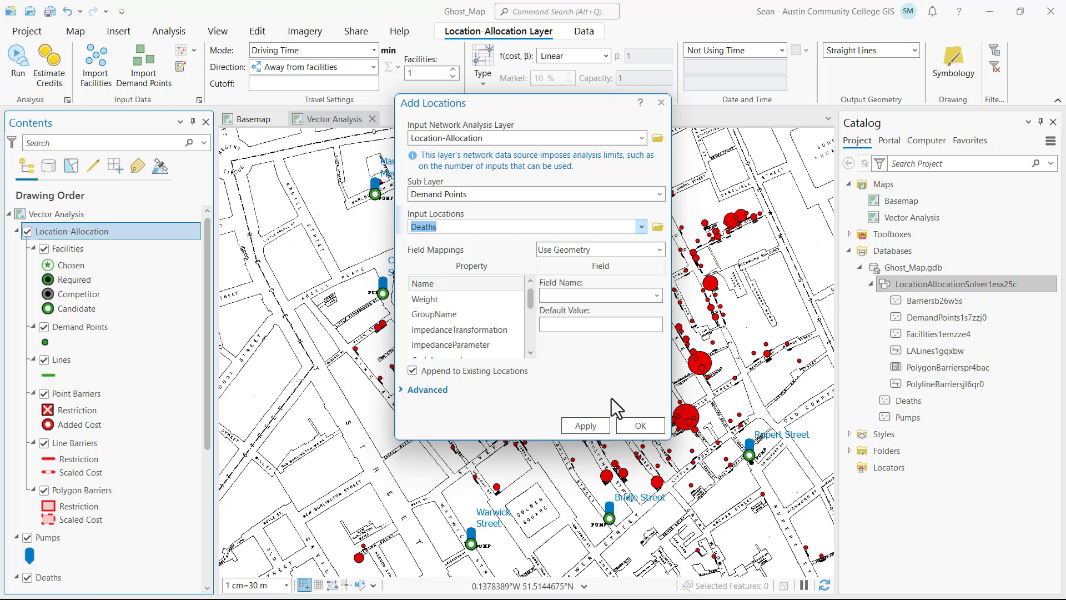
{"action": "left_click", "coordinate": [641, 425]}
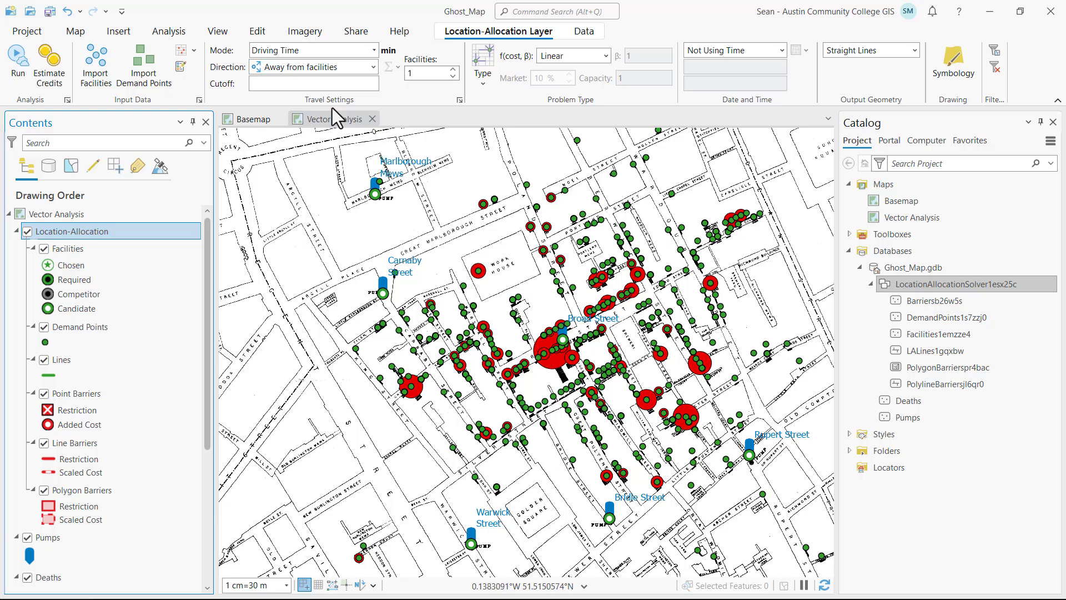
- Set travel mode to Walking Time, direction to Toward facilities, and facilities to 11
{"action": "left_click", "coordinate": [373, 51]}
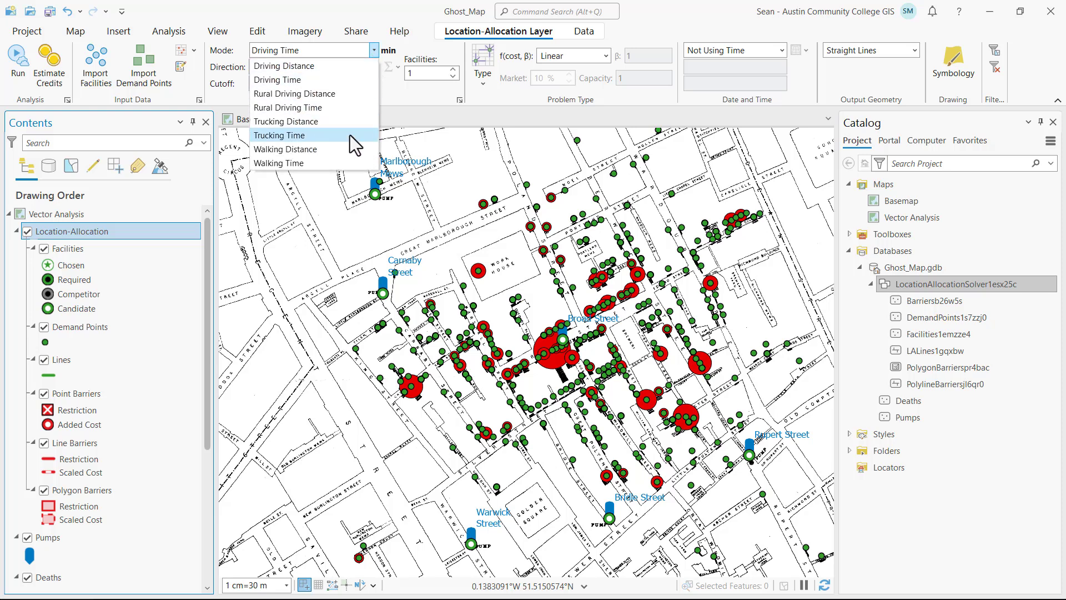
{"action": "left_click", "coordinate": [346, 163]}
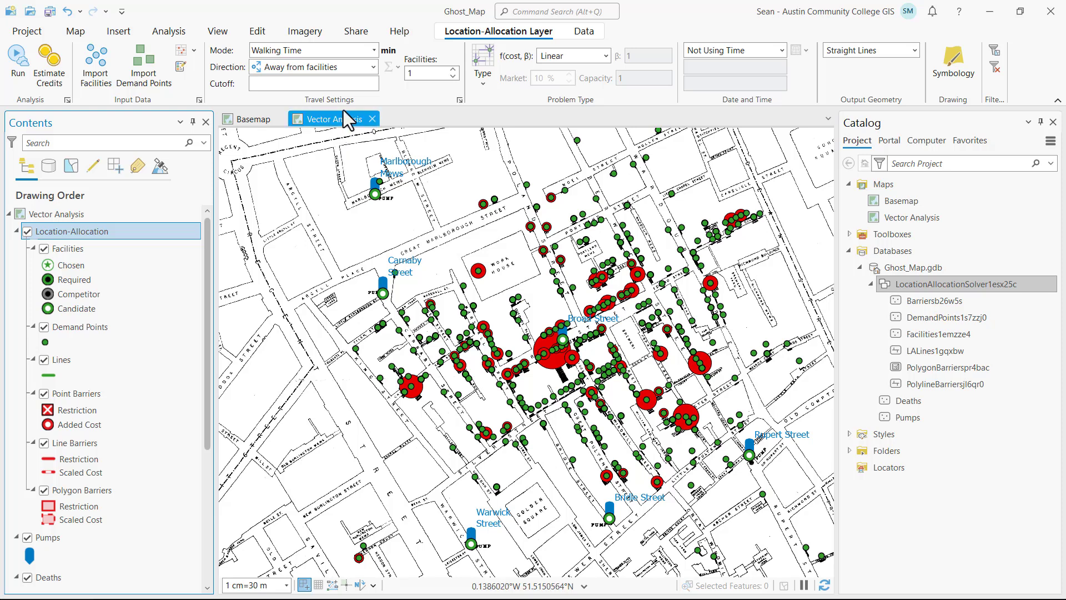
{"action": "left_click", "coordinate": [371, 67]}
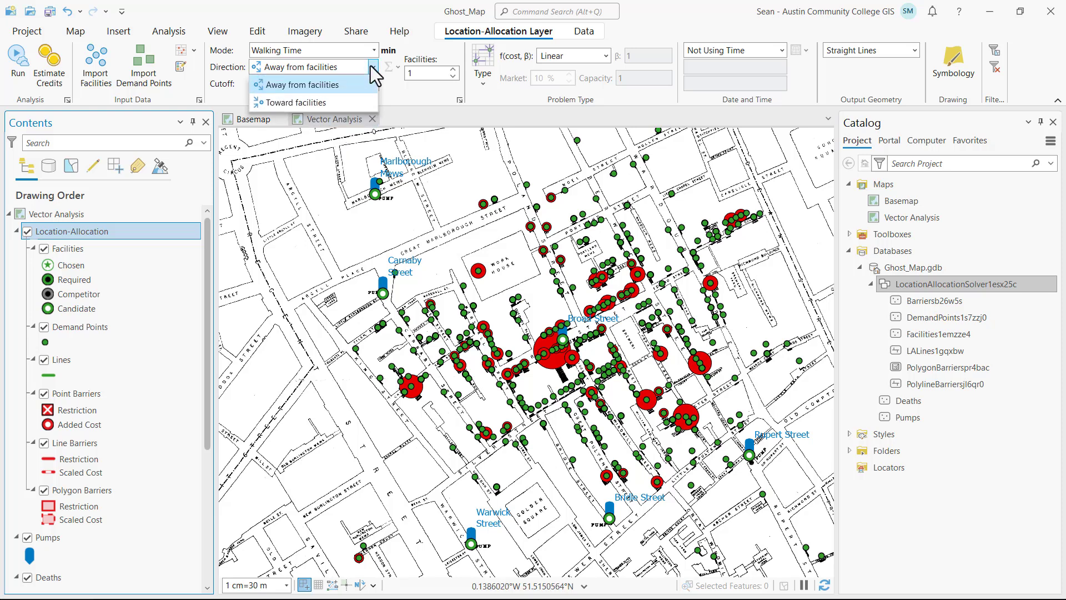
{"action": "left_click", "coordinate": [361, 102]}
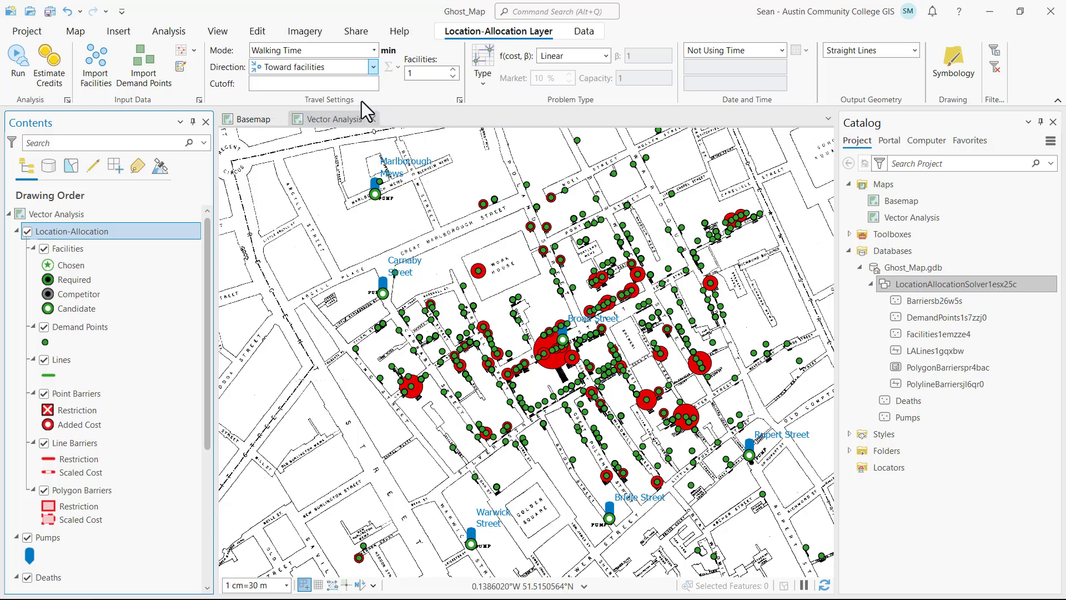
{"action": "left_click", "coordinate": [425, 73]}
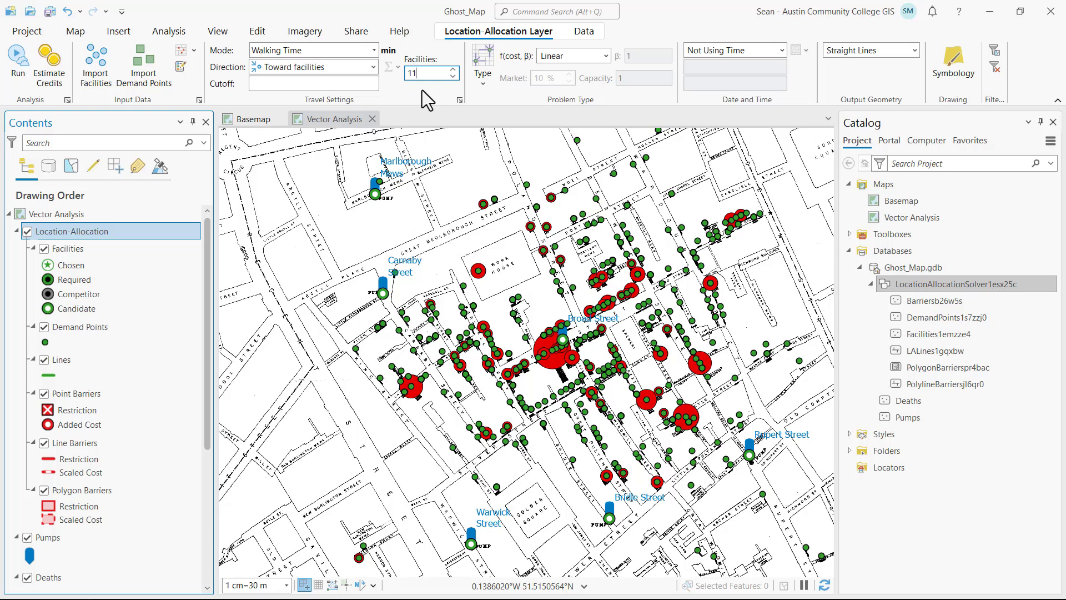
{"action": "left_click", "coordinate": [48, 86]}
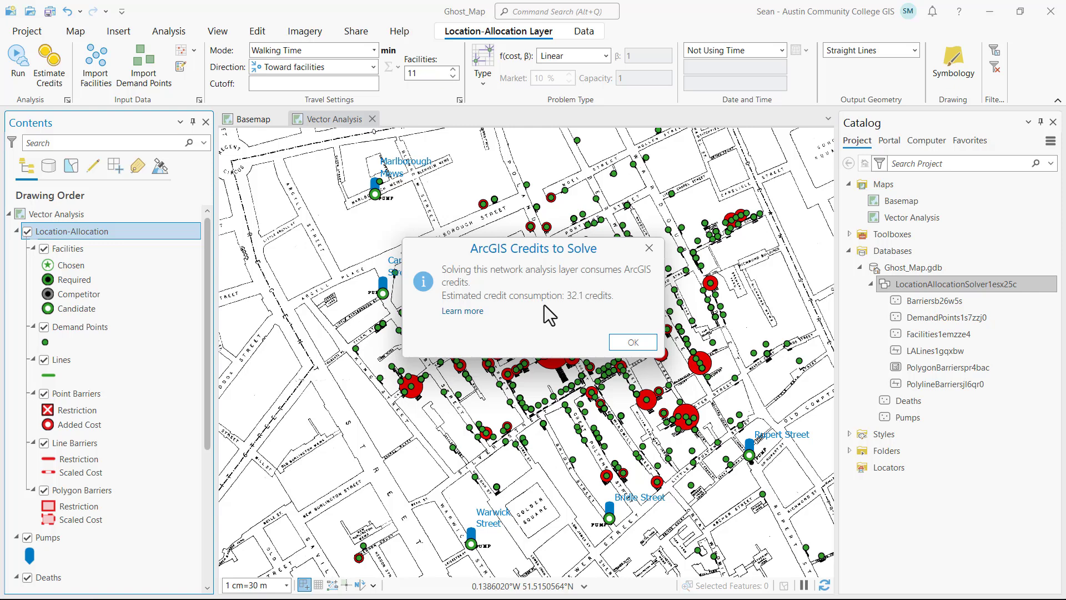
{"action": "left_click", "coordinate": [631, 342]}
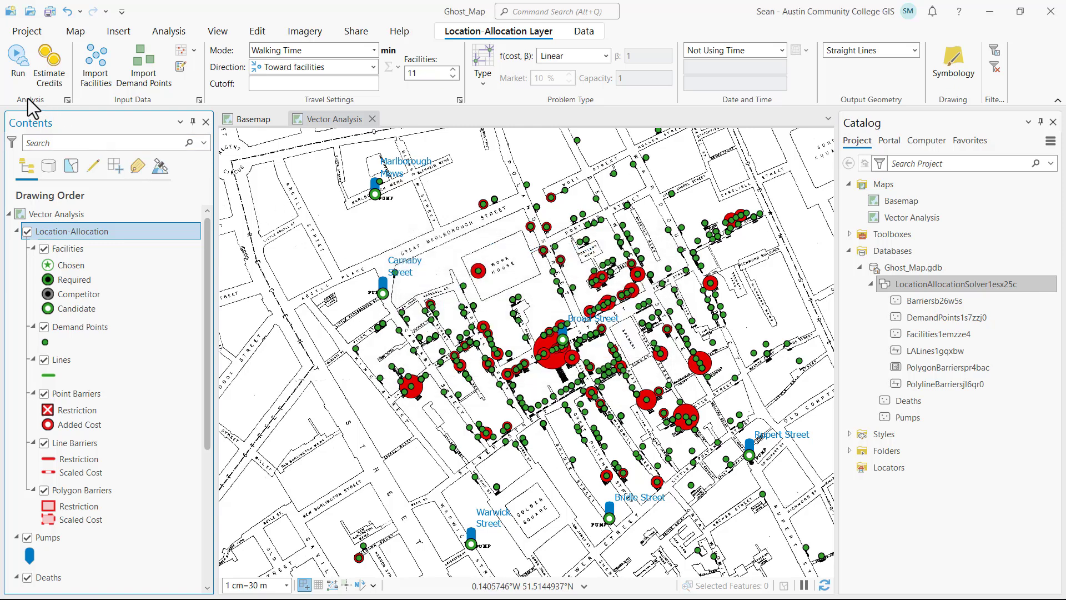
- Solve the Location-Allocation analysis and select the resulting Lines sublayer
{"action": "left_click", "coordinate": [17, 67]}
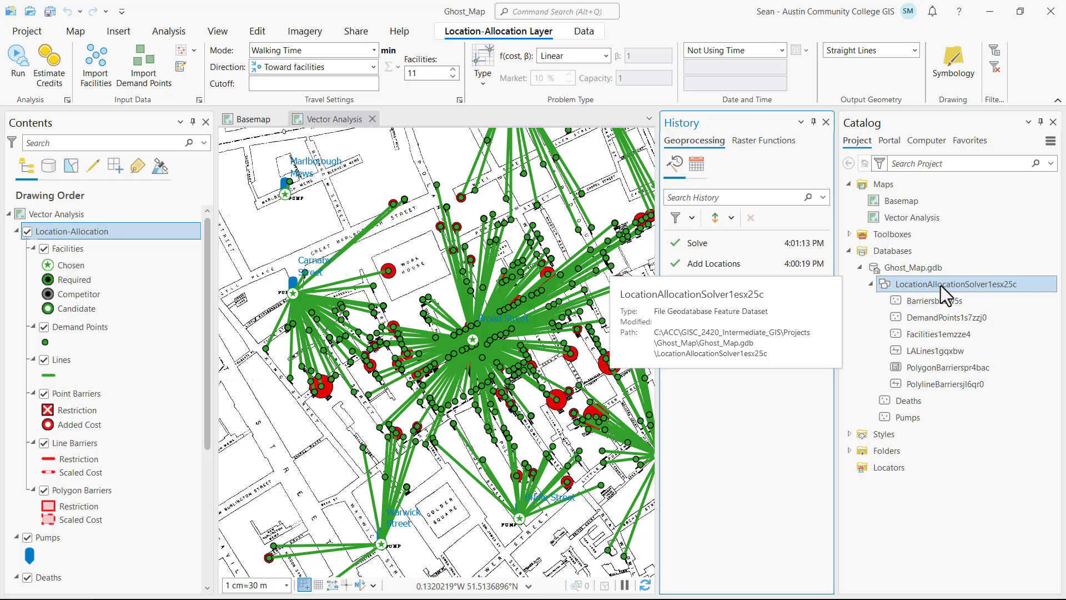
{"action": "left_click", "coordinate": [141, 134]}
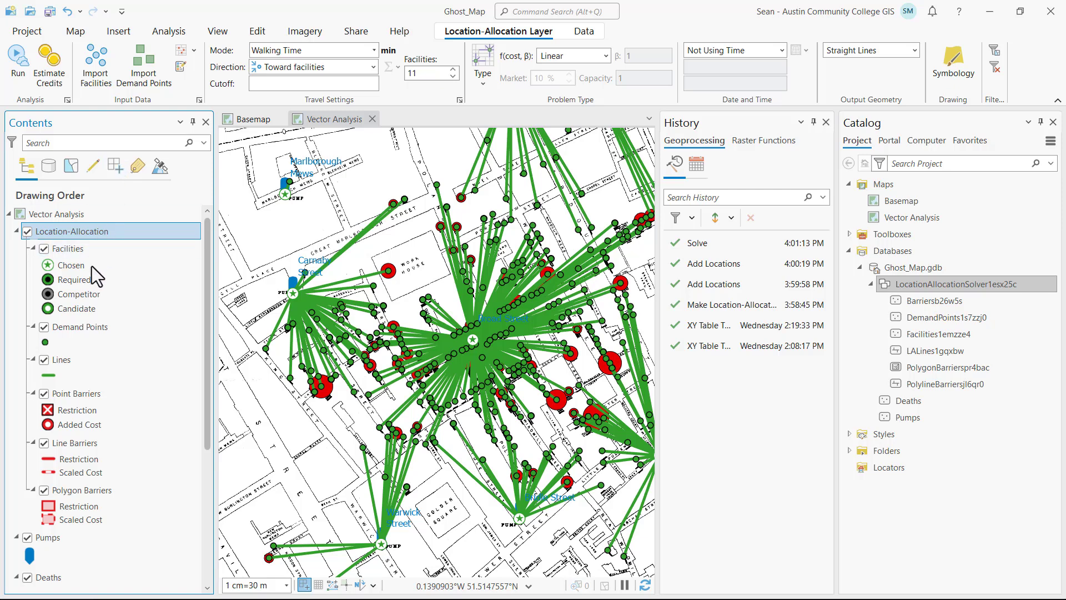
{"action": "left_click", "coordinate": [95, 361]}
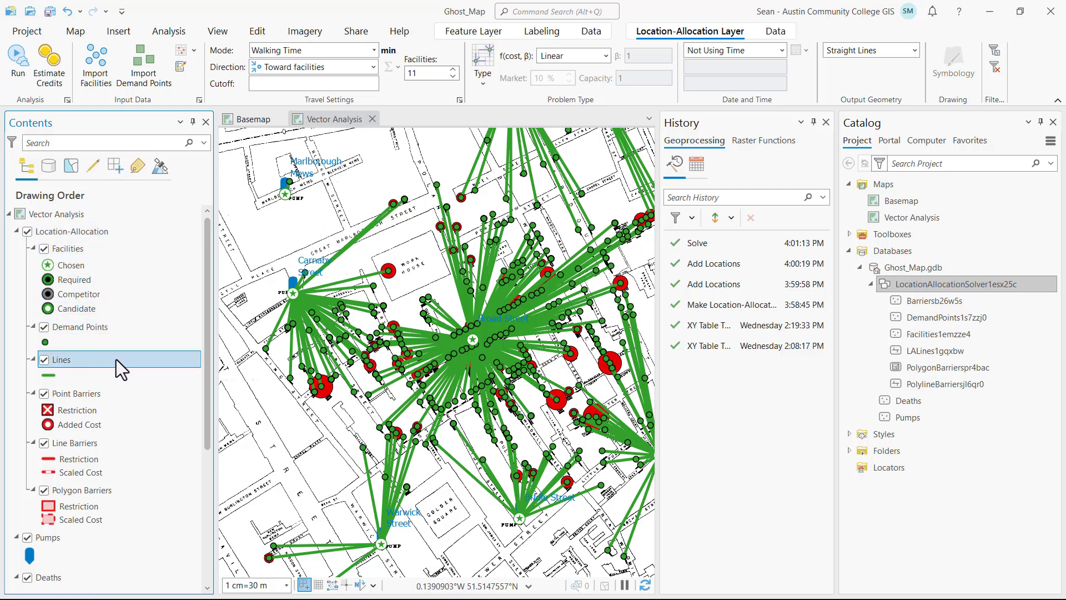
- Export the Lines sublayer as a new Pumps_Allocation feature class in Ghost_Map.gdb
{"action": "right_click", "coordinate": [135, 364]}
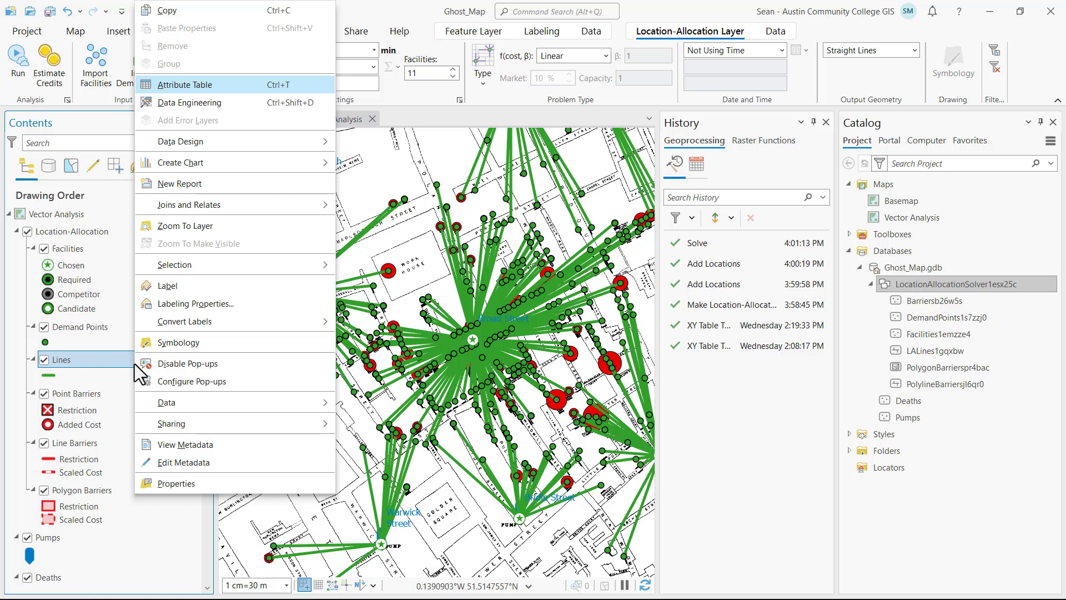
{"action": "mouse_move", "coordinate": [196, 404]}
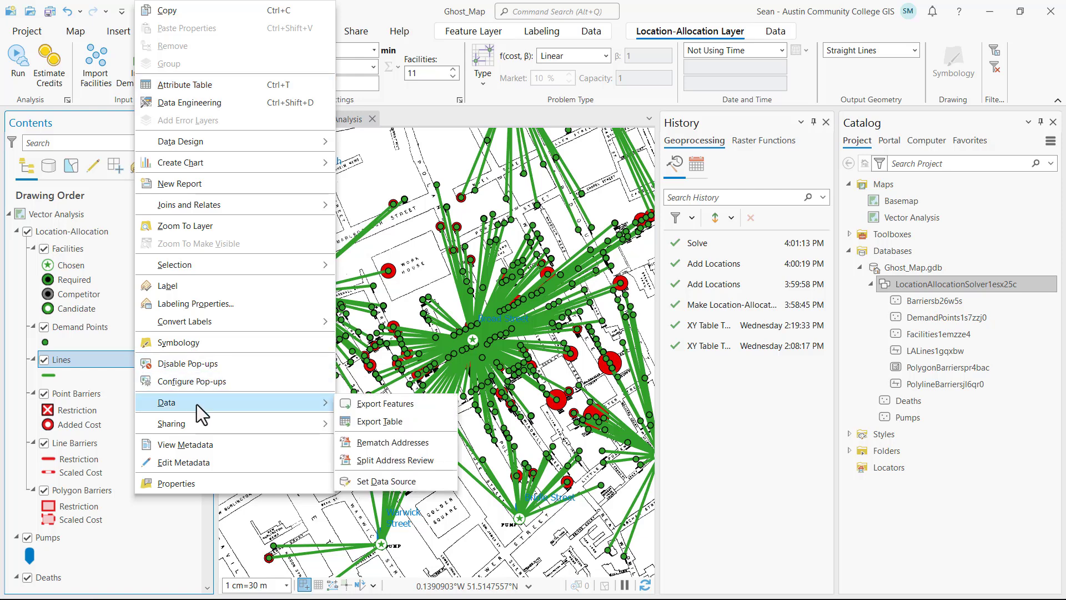
{"action": "left_click", "coordinate": [425, 405]}
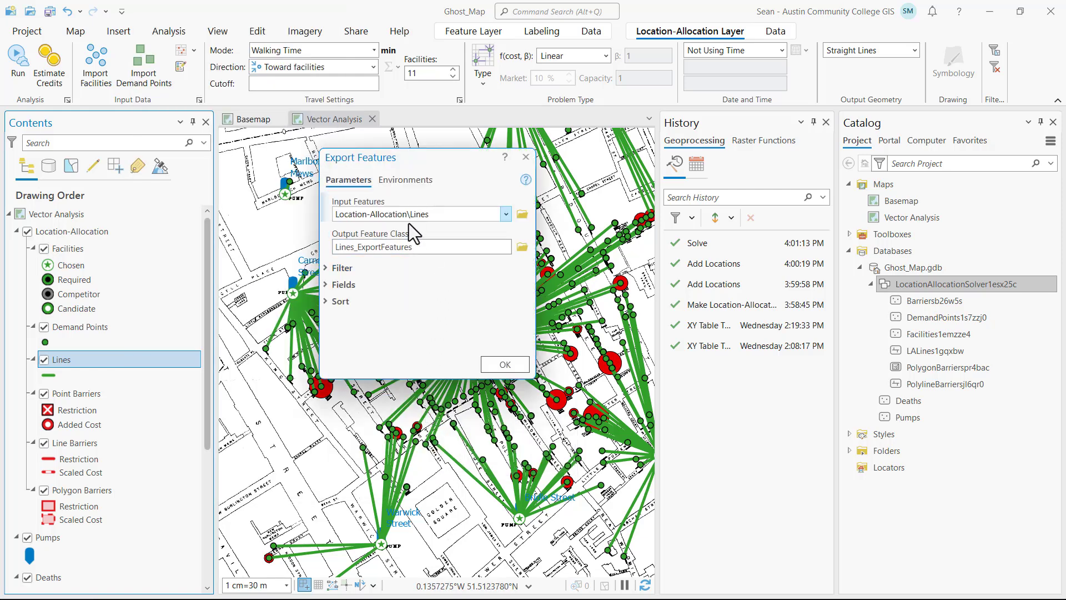
{"action": "left_click", "coordinate": [450, 248]}
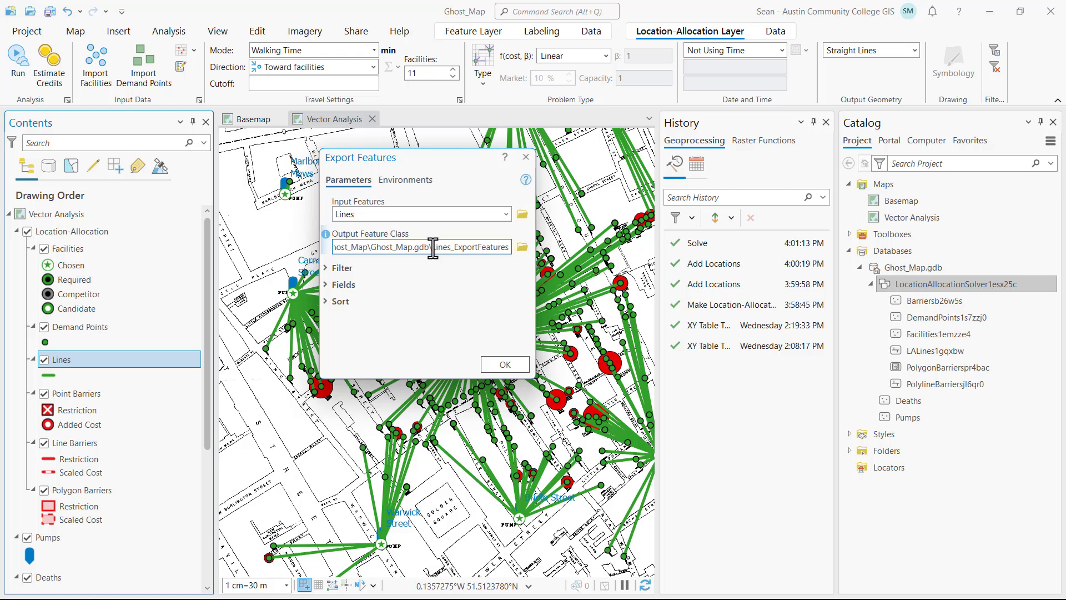
{"action": "left_click_drag", "start_coordinate": [432, 248], "coordinate": [508, 249]}
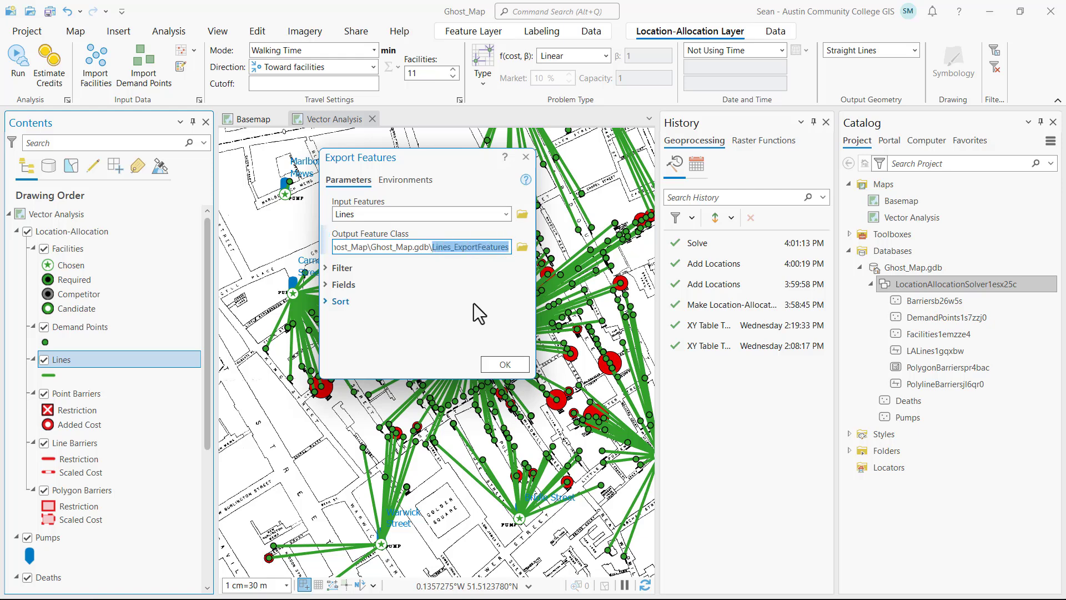
{"action": "type", "text": "Pumps_Allocation"}
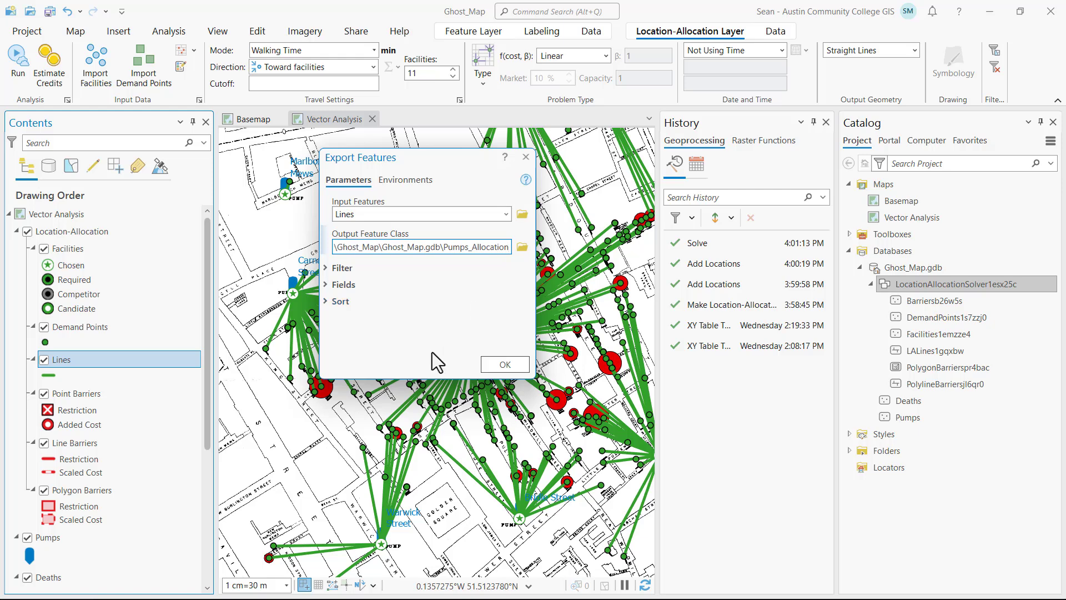
{"action": "left_click", "coordinate": [504, 365]}
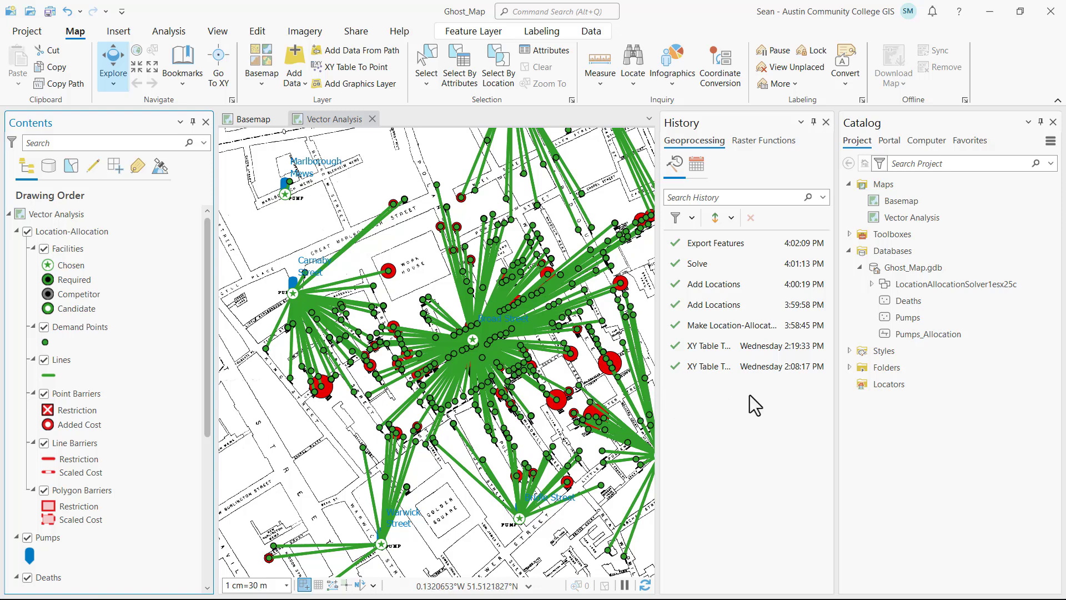
{"action": "left_click", "coordinate": [977, 338]}
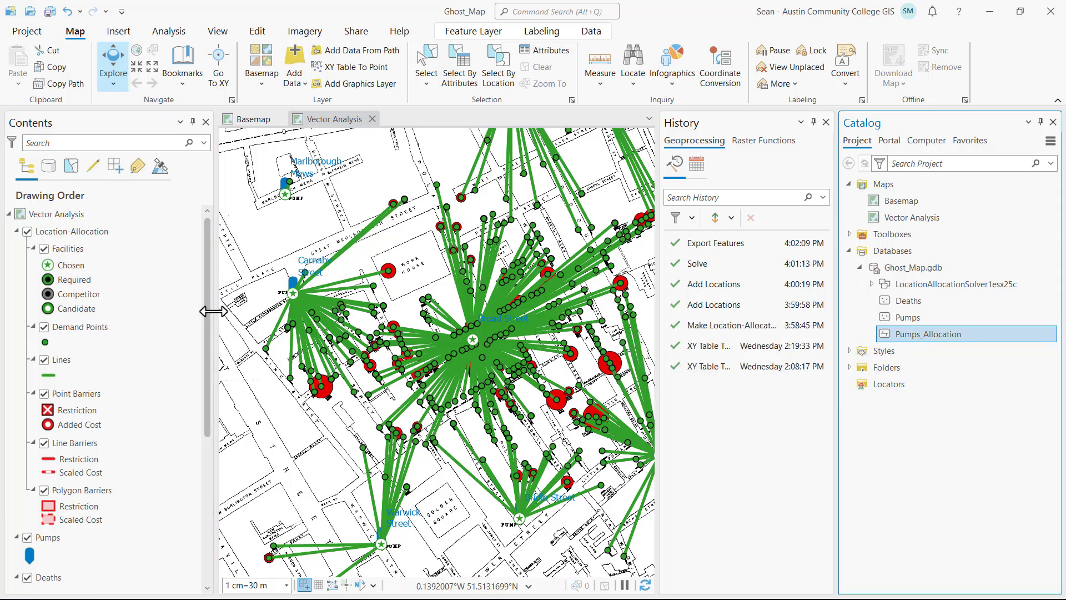
{"action": "scroll", "coordinate": [215, 339], "scroll_direction": "down", "scroll_amount": 2}
{"action": "scroll", "coordinate": [215, 334], "scroll_direction": "down", "scroll_amount": 5}
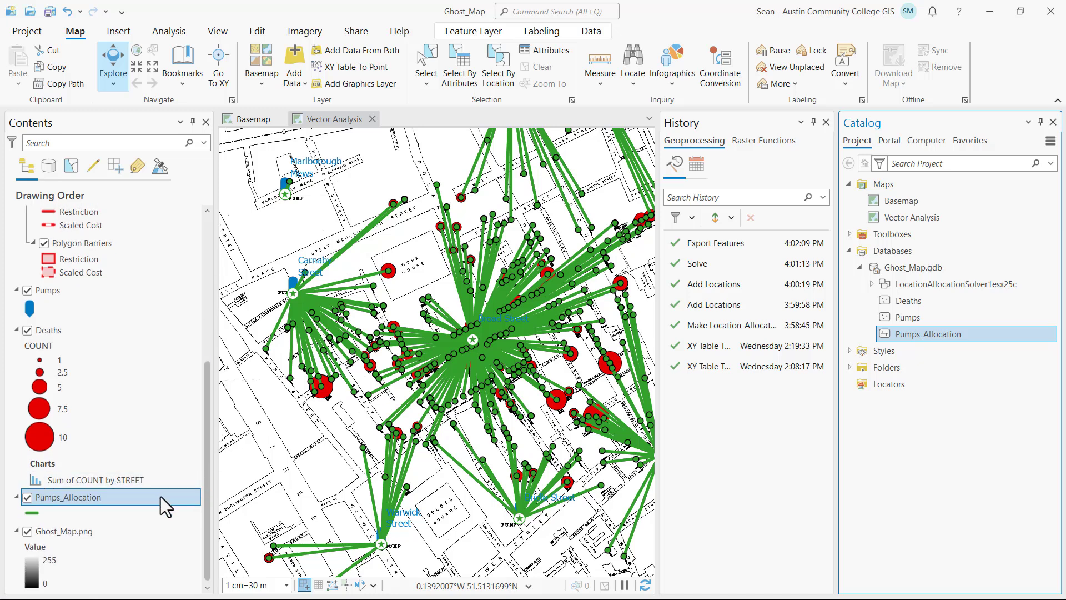
{"action": "scroll", "coordinate": [203, 411], "scroll_direction": "up", "scroll_amount": 5}
- Remove the Location-Allocation group layer, then bring up the Pumps_Allocation line symbol settings
{"action": "scroll", "coordinate": [201, 322], "scroll_direction": "up", "scroll_amount": 3}
{"action": "left_click", "coordinate": [128, 230]}
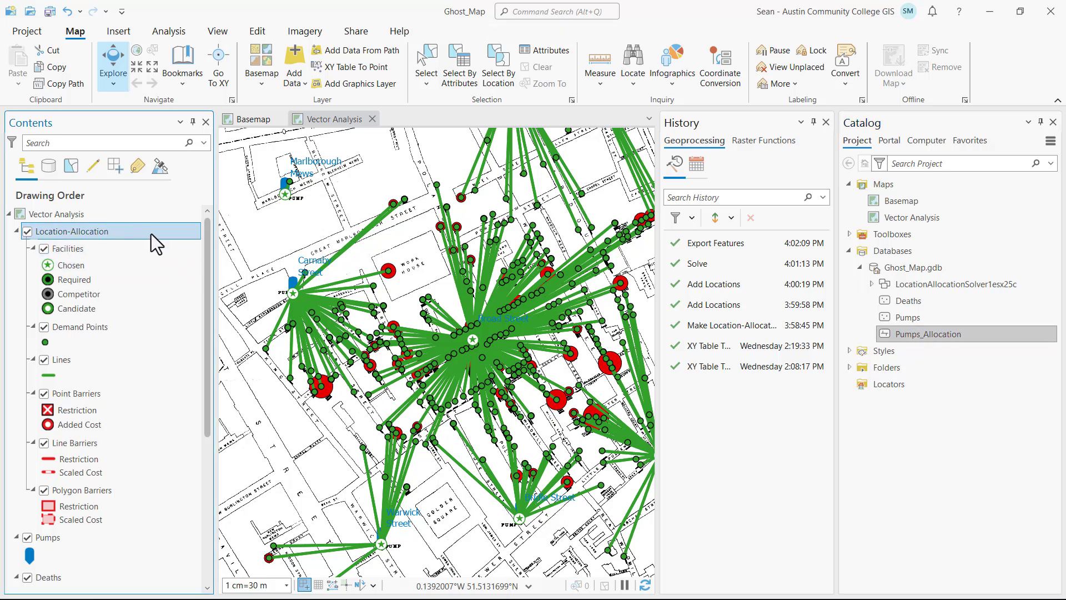
{"action": "right_click", "coordinate": [151, 234]}
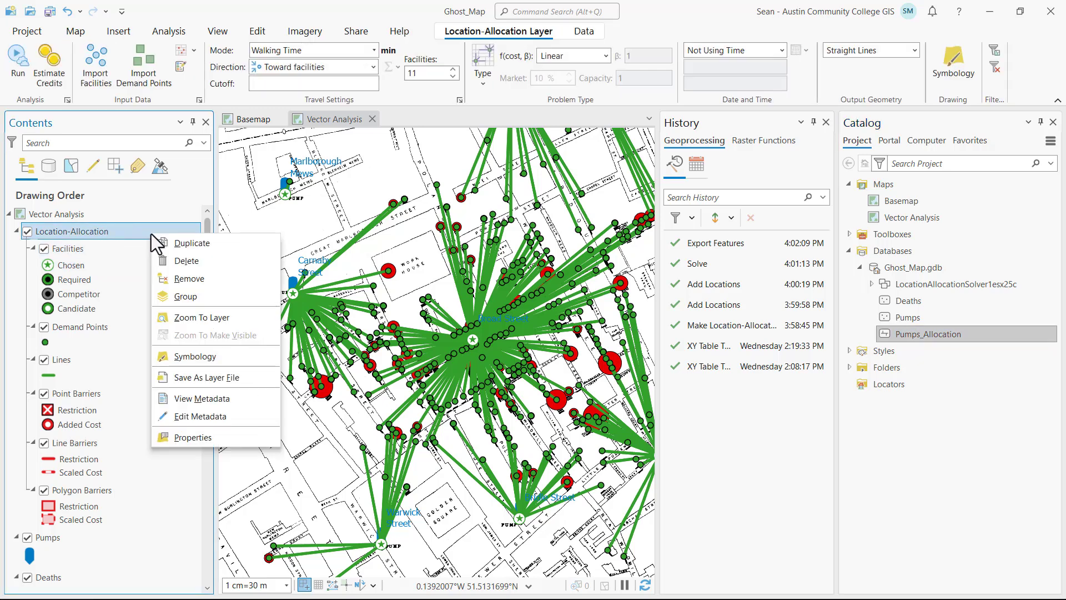
{"action": "left_click", "coordinate": [232, 280]}
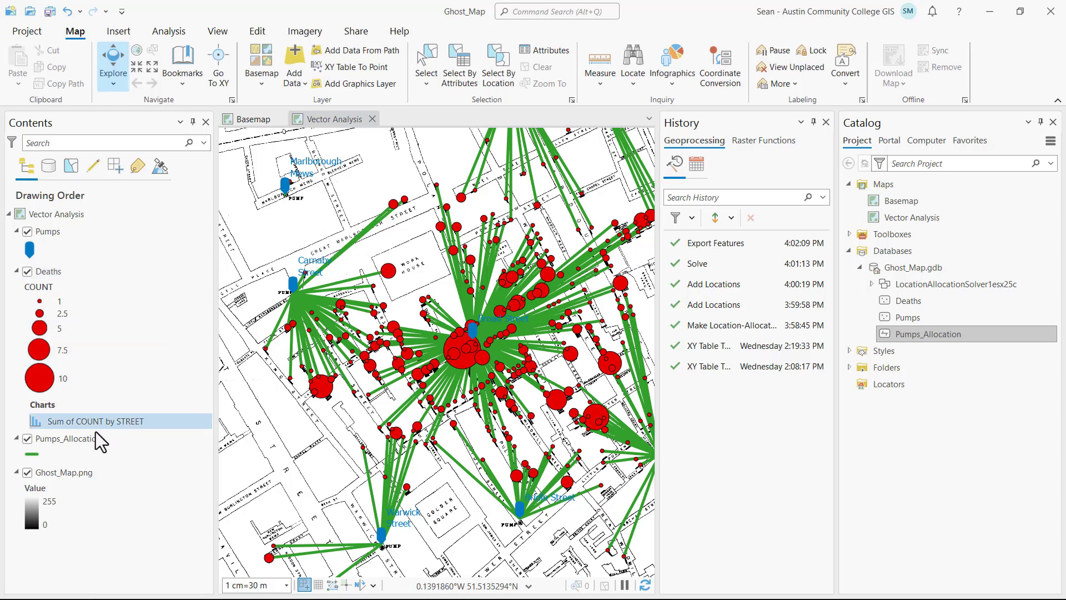
{"action": "left_click", "coordinate": [35, 455]}
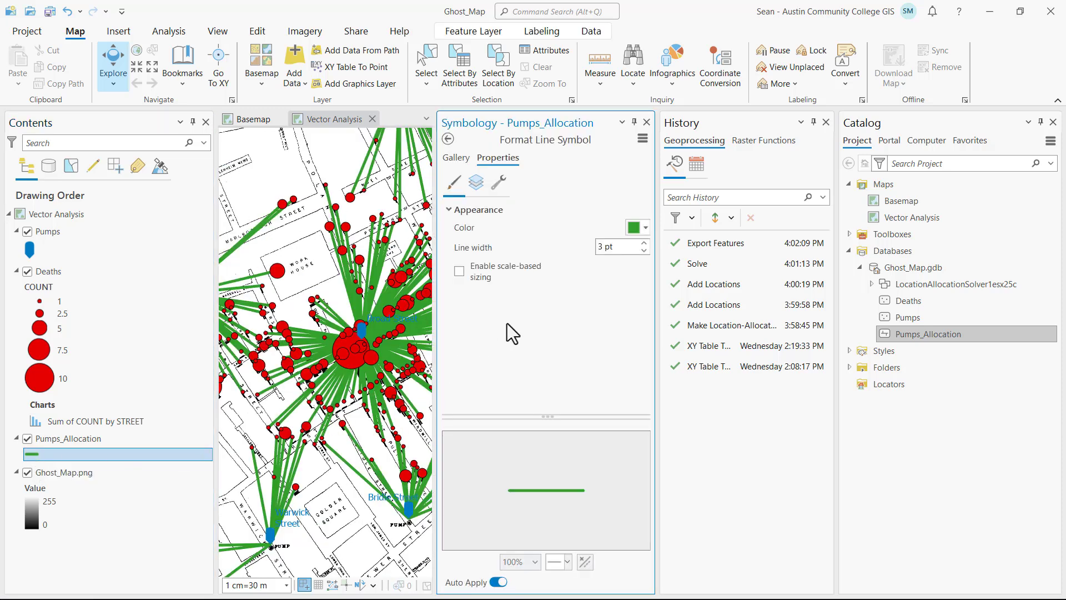
- Color the Pumps_Allocation lines with the pump symbols' blue and set width to 0.2 pt
{"action": "left_click", "coordinate": [645, 227]}
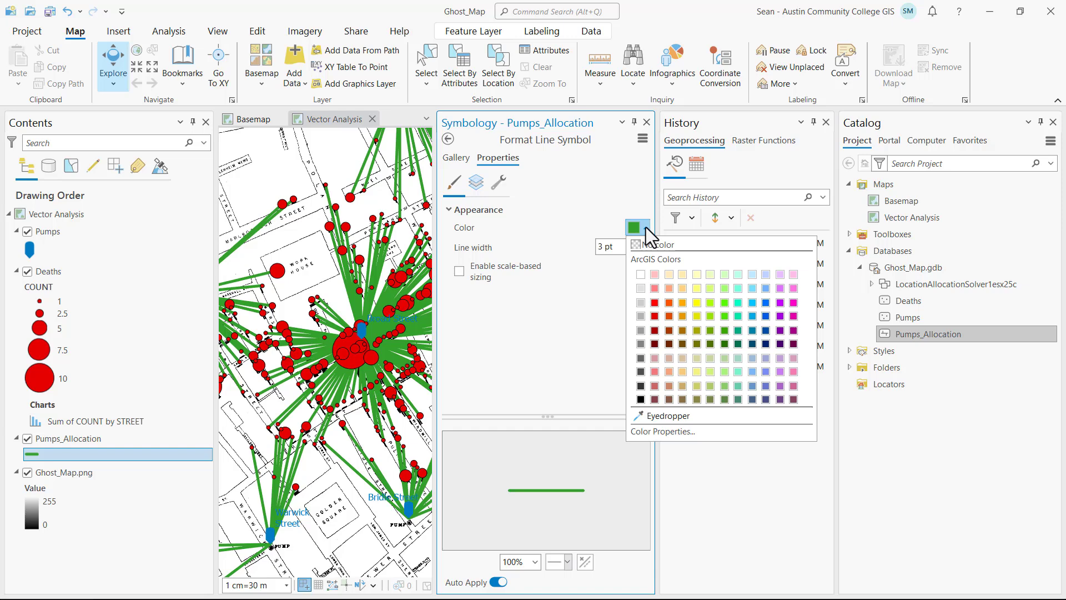
{"action": "left_click", "coordinate": [646, 415]}
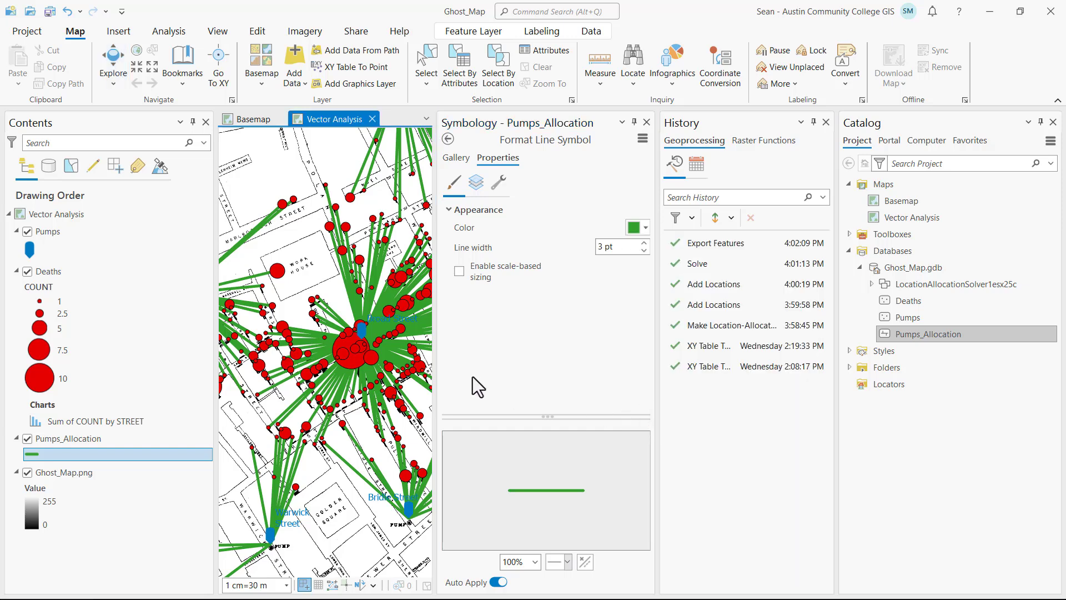
{"action": "left_click", "coordinate": [362, 327]}
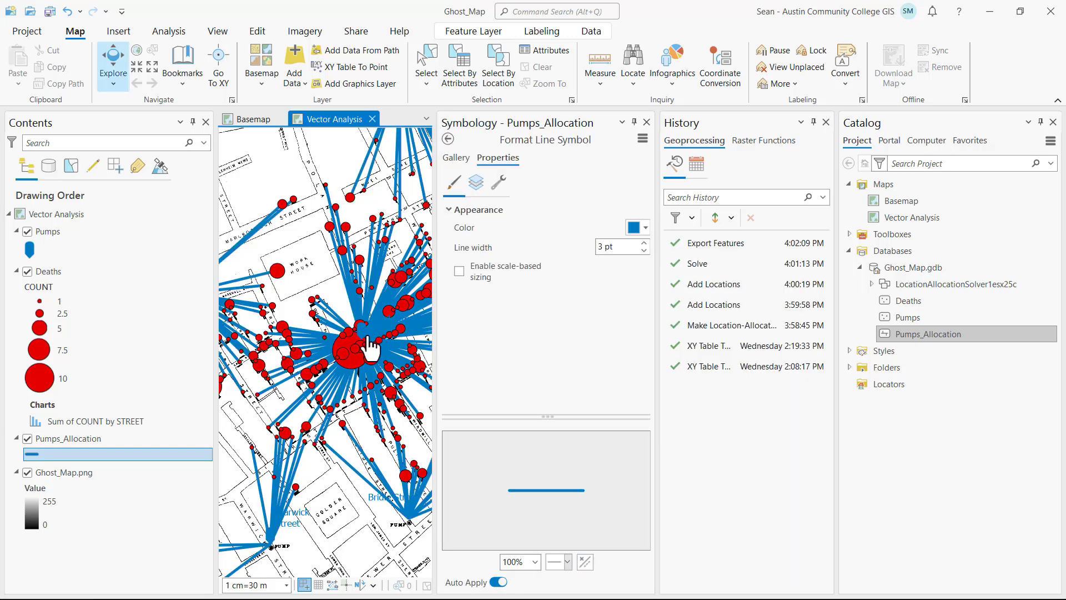
{"action": "double_click", "coordinate": [598, 248]}
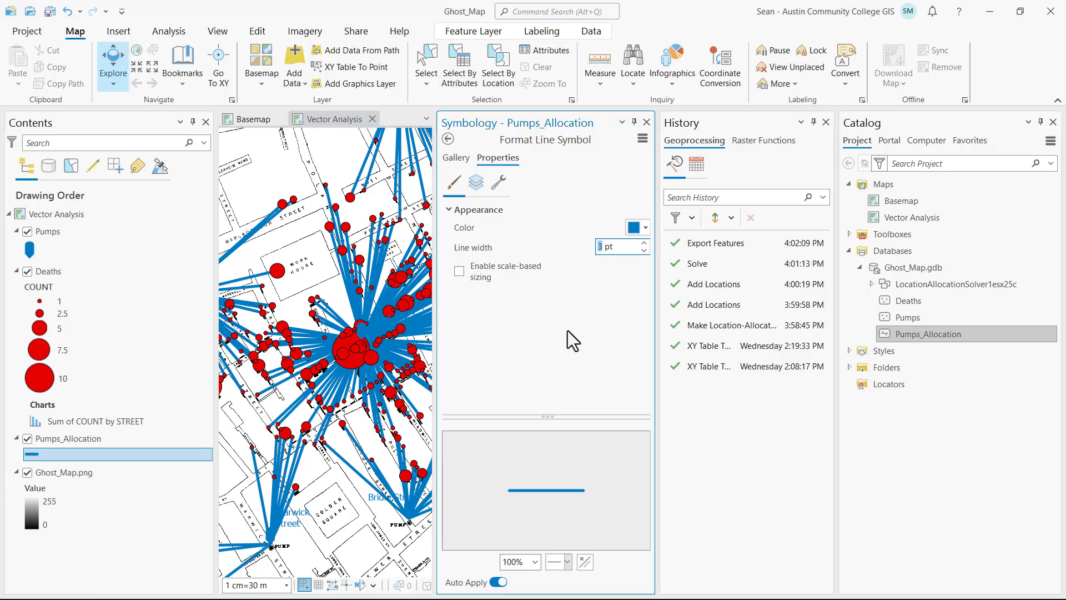
{"action": "type", "text": "0.2"}
{"action": "key", "text": "Return"}
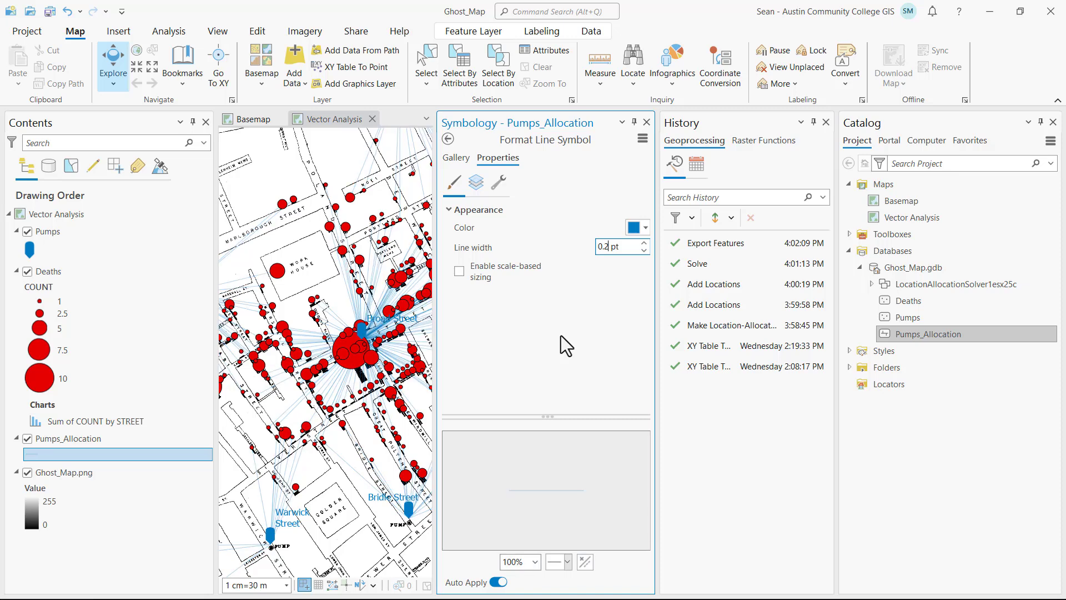
- Close the Symbology and History panes and delete LocationAllocationSolver1esx25c from Ghost_Map.gdb
{"action": "left_click", "coordinate": [647, 122]}
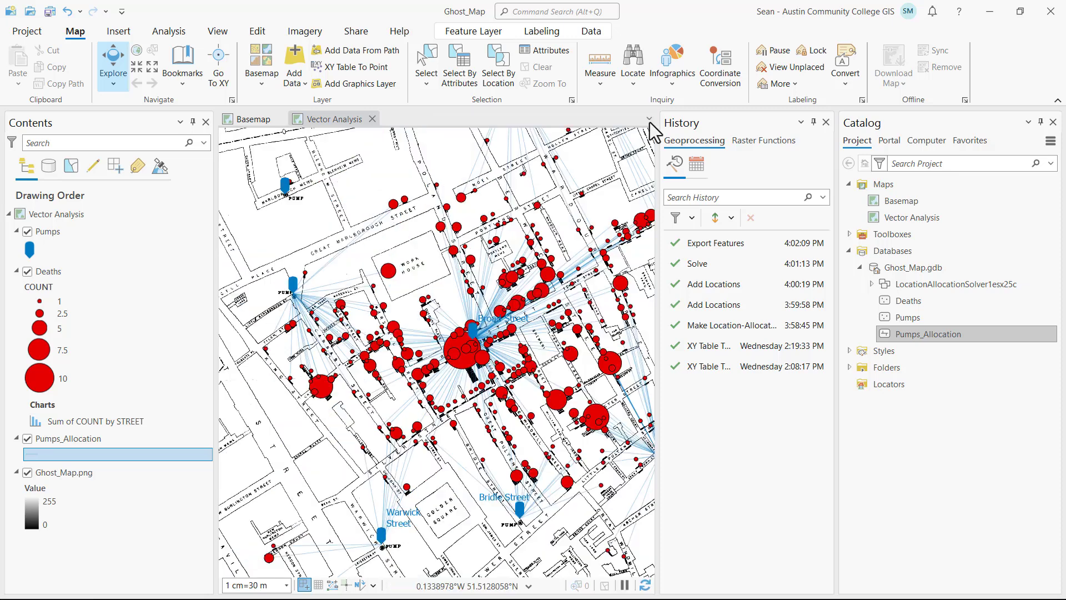
{"action": "left_click", "coordinate": [825, 123]}
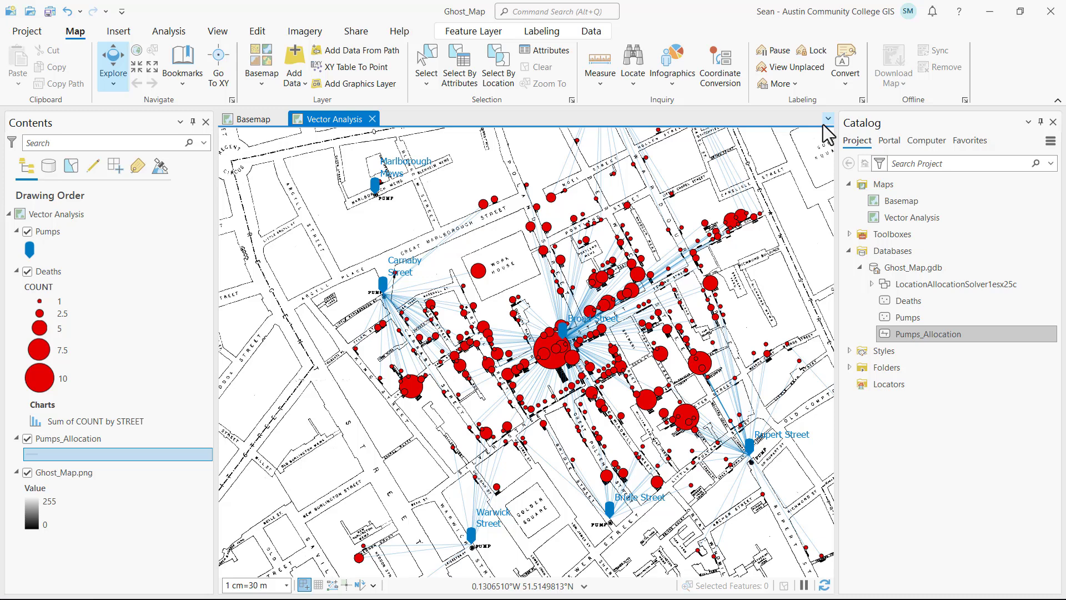
{"action": "left_click", "coordinate": [935, 127]}
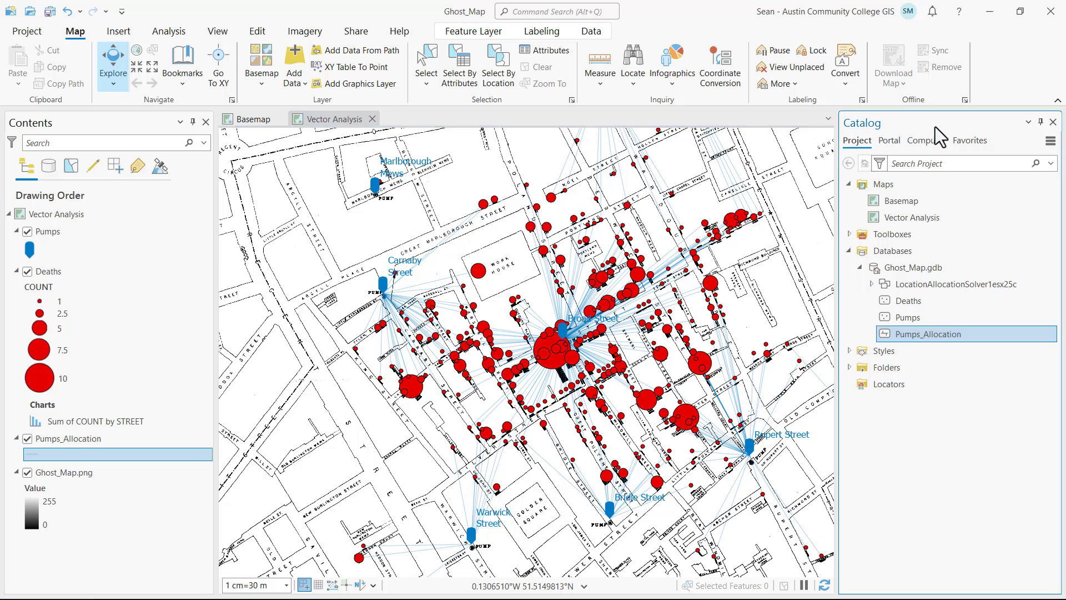
{"action": "right_click", "coordinate": [959, 281]}
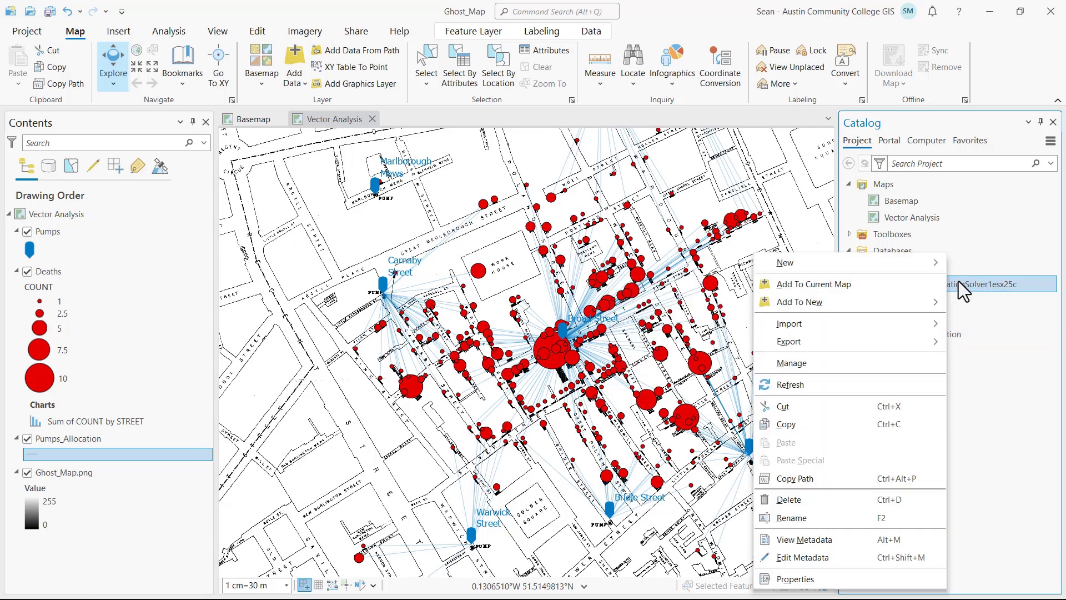
{"action": "left_click", "coordinate": [853, 503]}
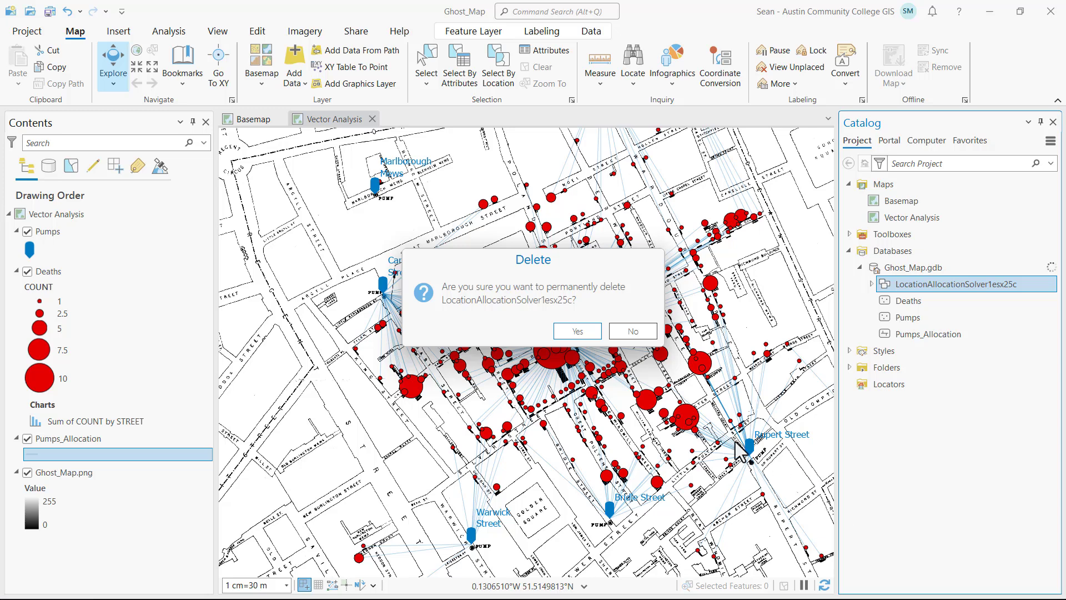
{"action": "left_click", "coordinate": [580, 332]}
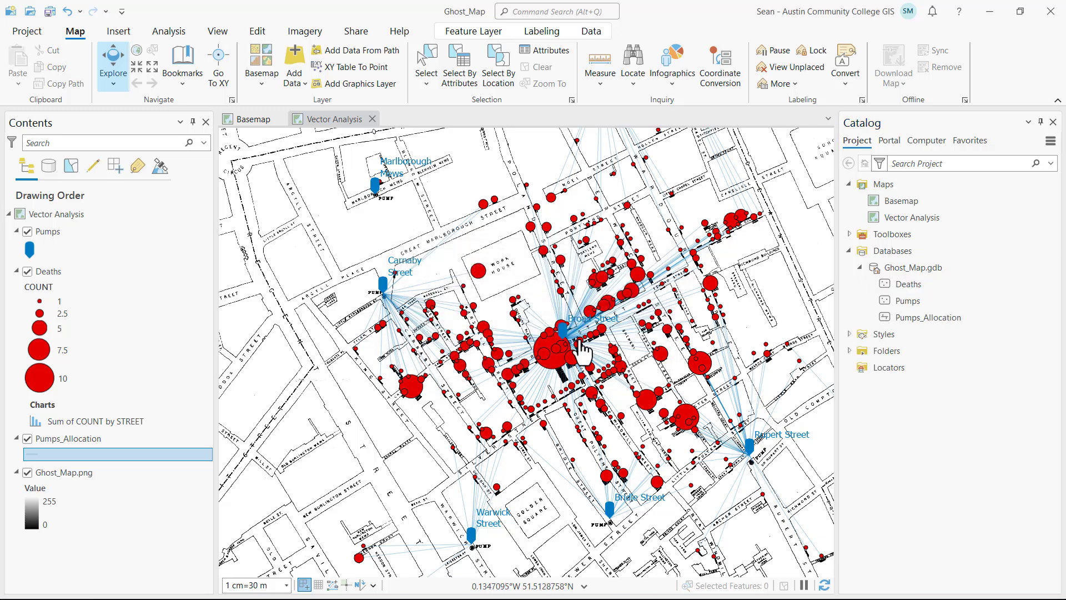
{"action": "left_click", "coordinate": [132, 439]}
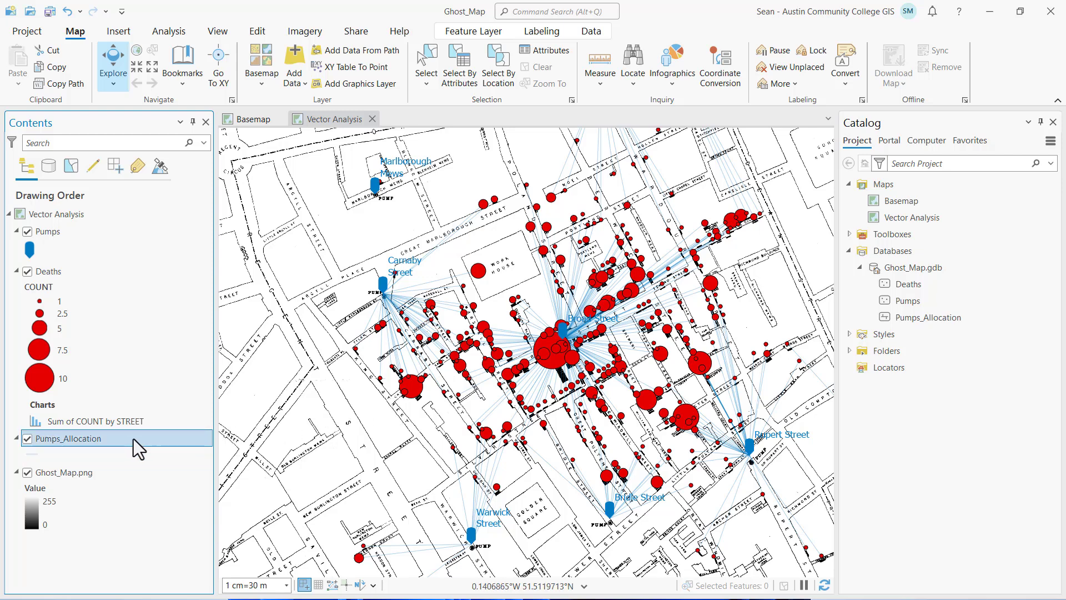
- Open the Pumps_Allocation attribute table, widen its Name column, and scroll through the 321 rows
{"action": "right_click", "coordinate": [135, 439]}
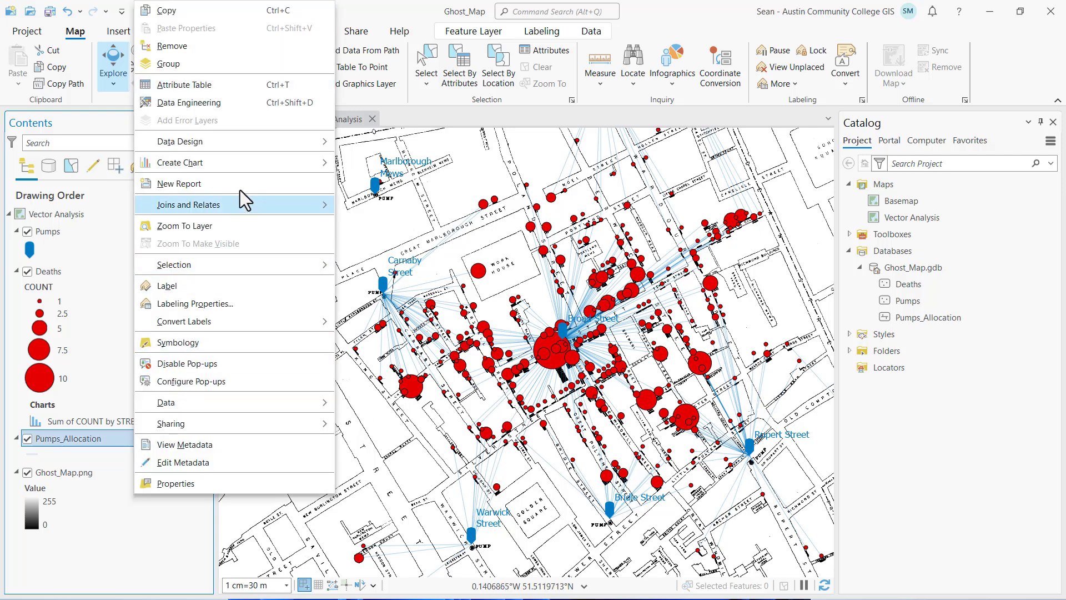
{"action": "left_click", "coordinate": [259, 83]}
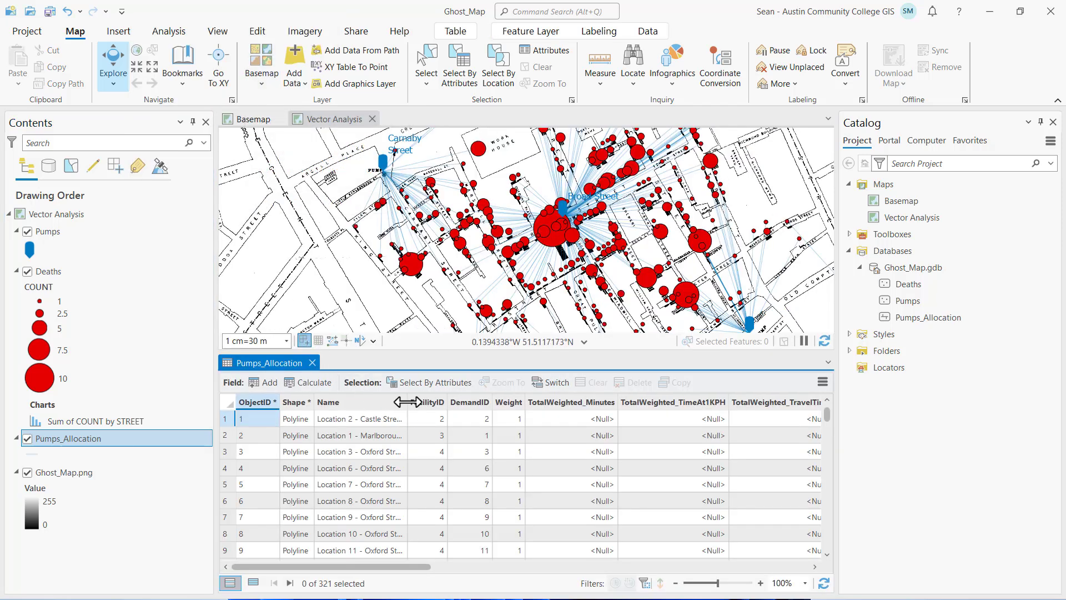
{"action": "left_click_drag", "start_coordinate": [407, 401], "coordinate": [498, 406]}
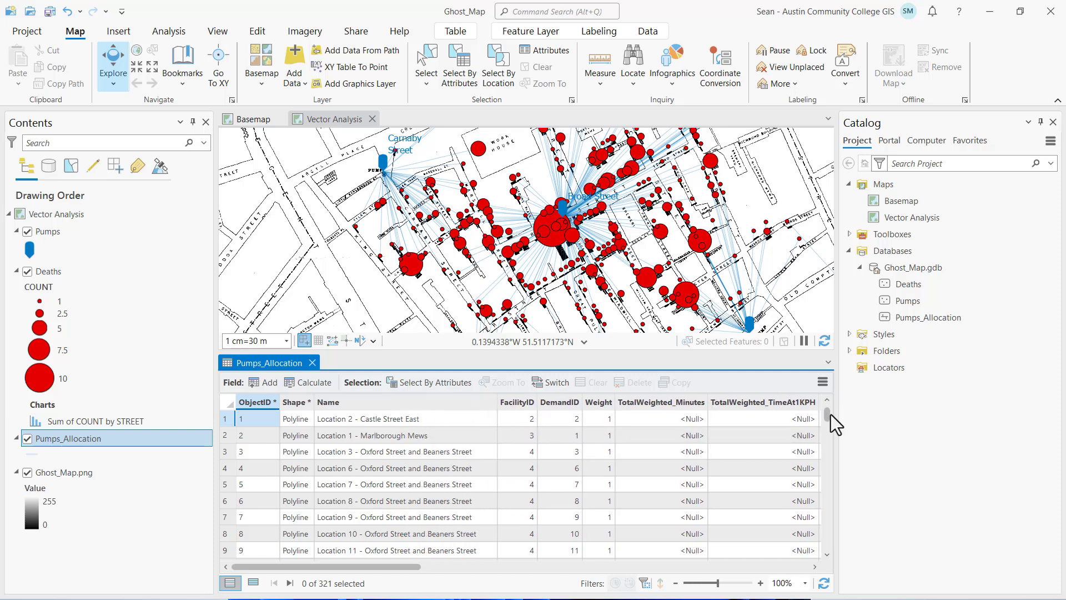
{"action": "left_click_drag", "start_coordinate": [825, 417], "coordinate": [831, 441]}
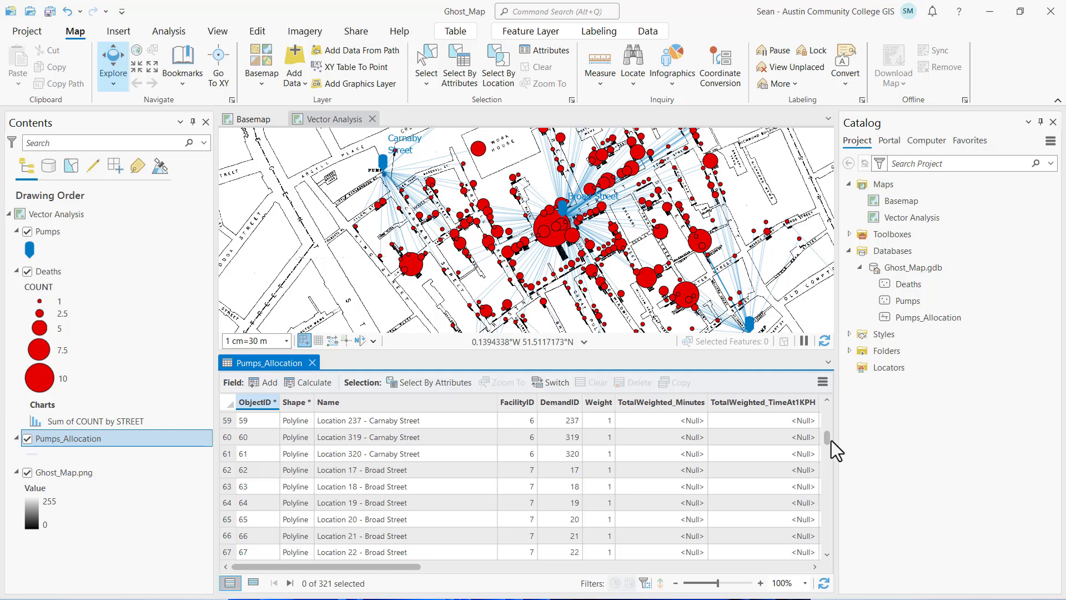
- Make a new selection of Pumps_Allocation rows where Name ends with 'Broad Street' (183 lines)
{"action": "left_click", "coordinate": [454, 70]}
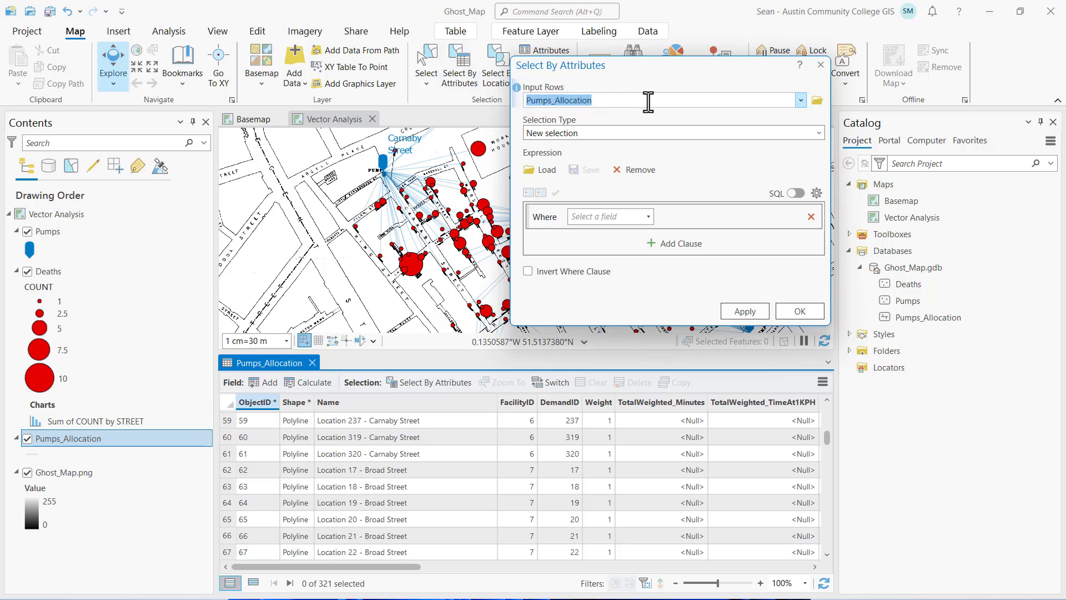
{"action": "left_click", "coordinate": [800, 101]}
{"action": "left_click", "coordinate": [800, 101]}
{"action": "left_click", "coordinate": [818, 133]}
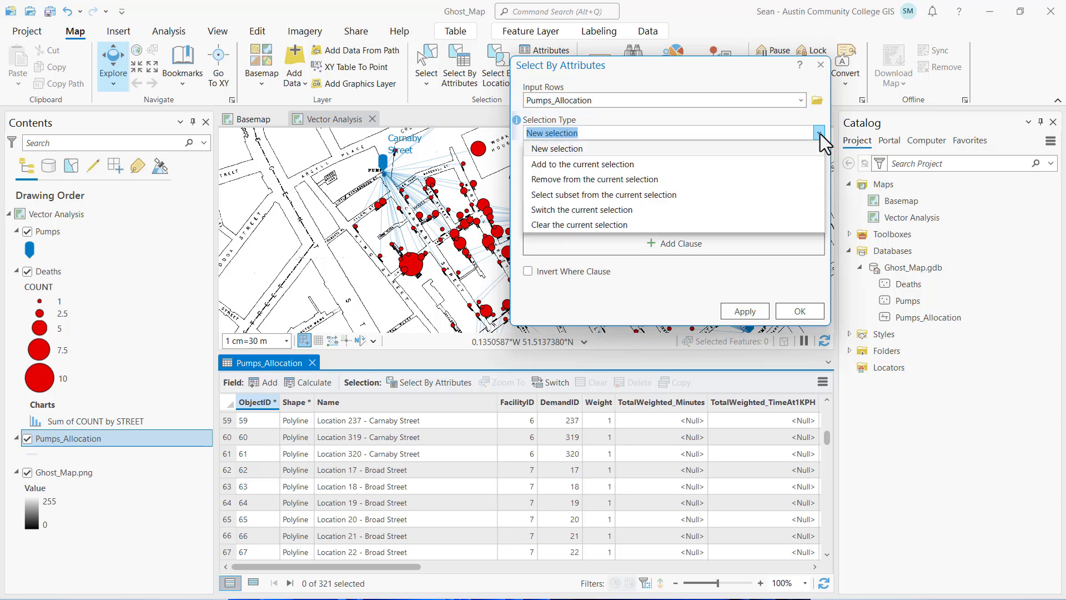
{"action": "left_click", "coordinate": [819, 134]}
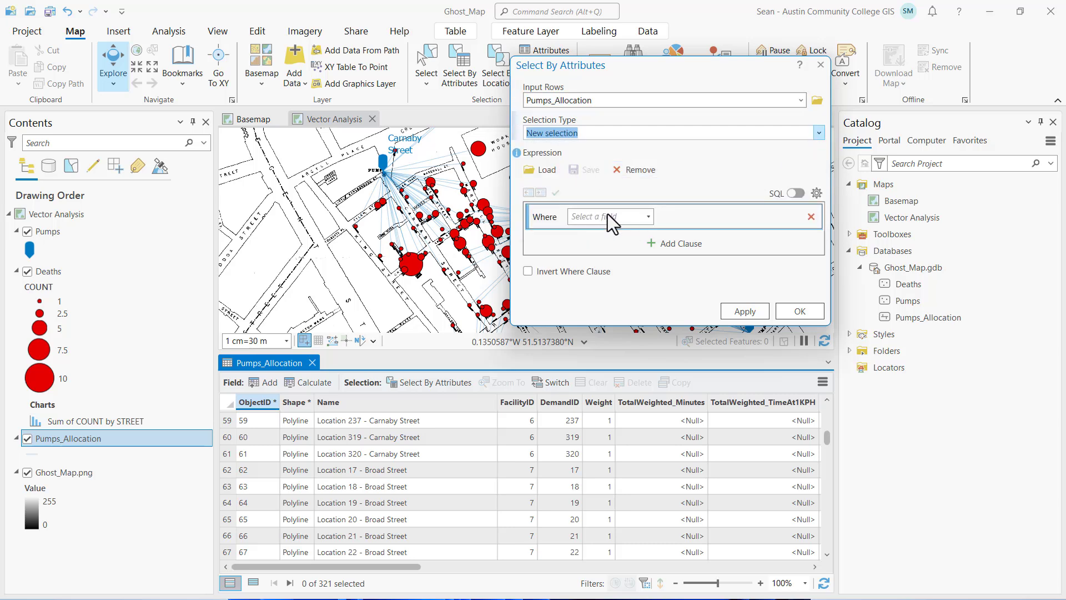
{"action": "left_click", "coordinate": [648, 216]}
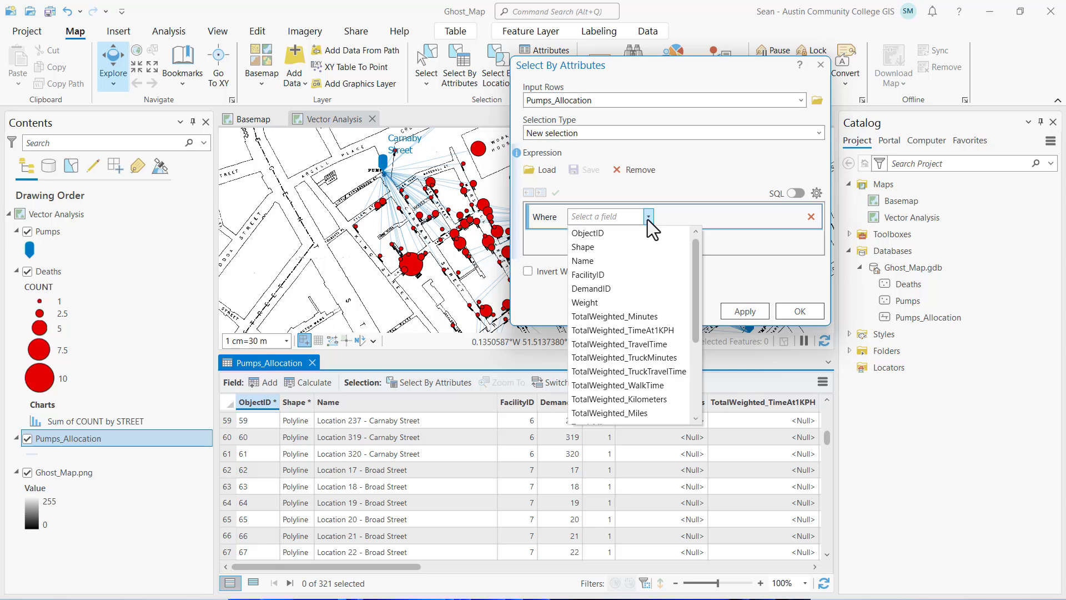
{"action": "left_click", "coordinate": [634, 265]}
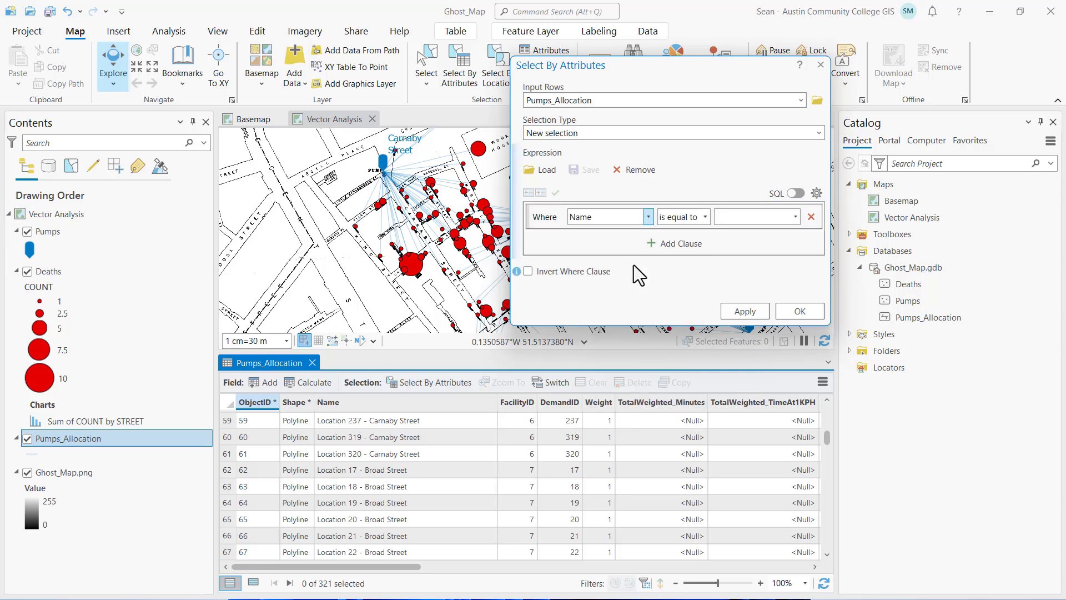
{"action": "left_click", "coordinate": [703, 218]}
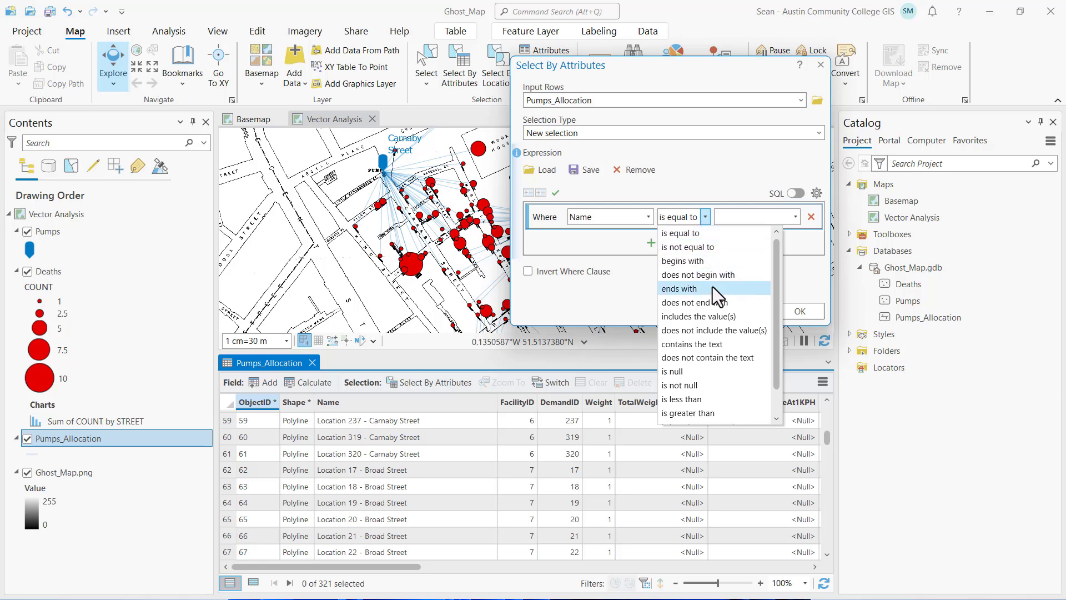
{"action": "left_click", "coordinate": [712, 288]}
{"action": "left_click", "coordinate": [727, 219]}
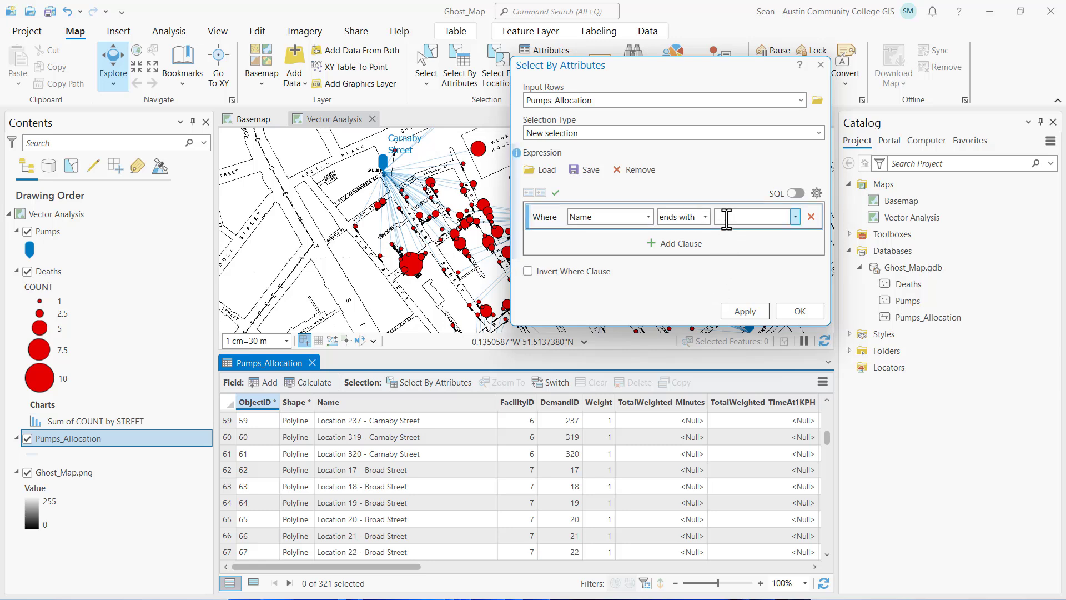
{"action": "type", "text": "Broad "}
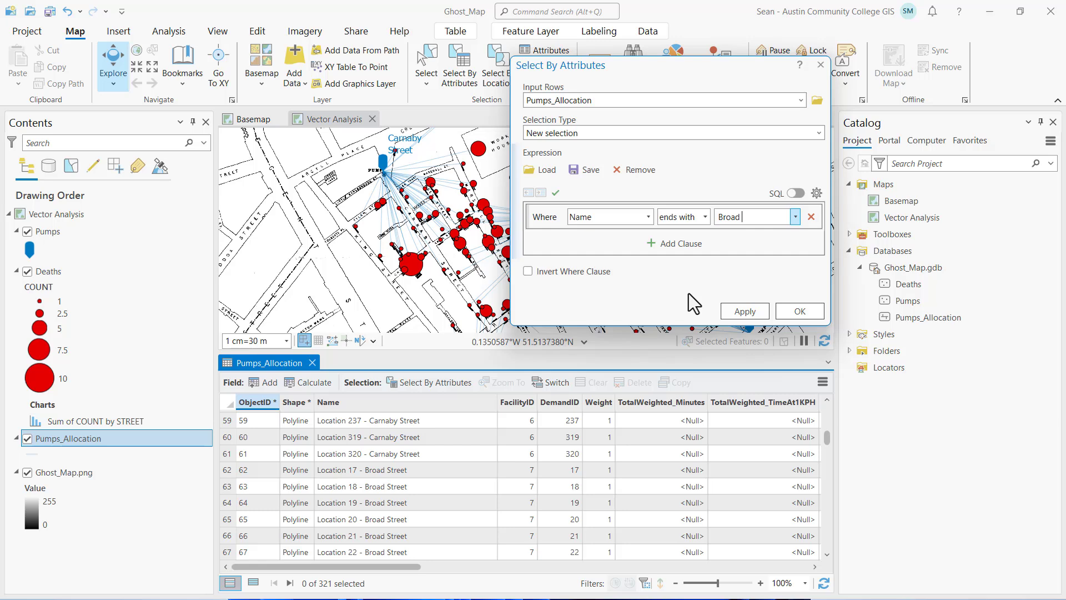
{"action": "type", "text": "Street"}
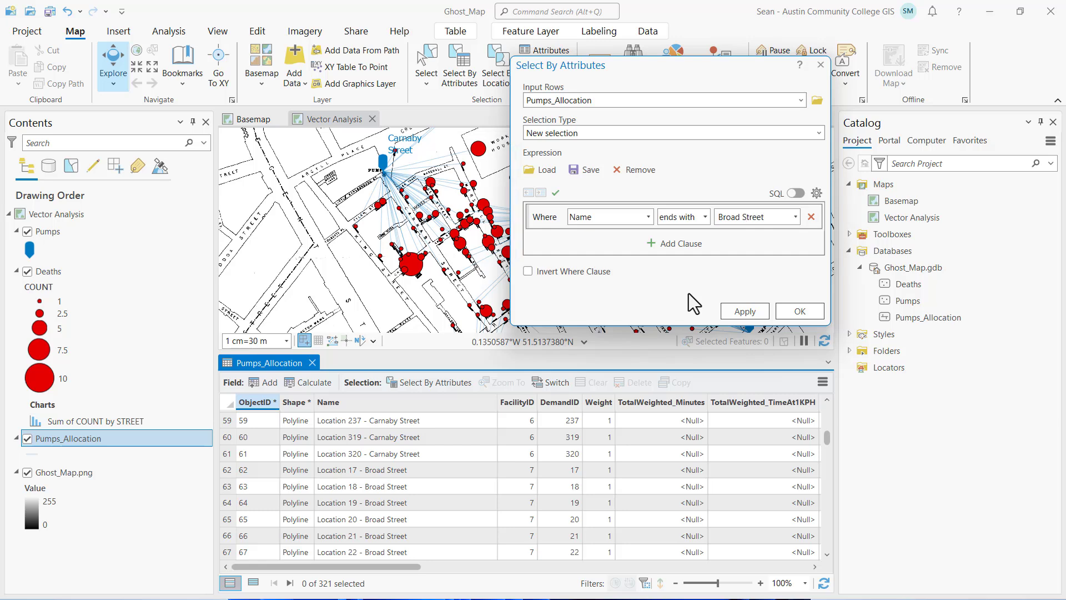
{"action": "left_click", "coordinate": [800, 311]}
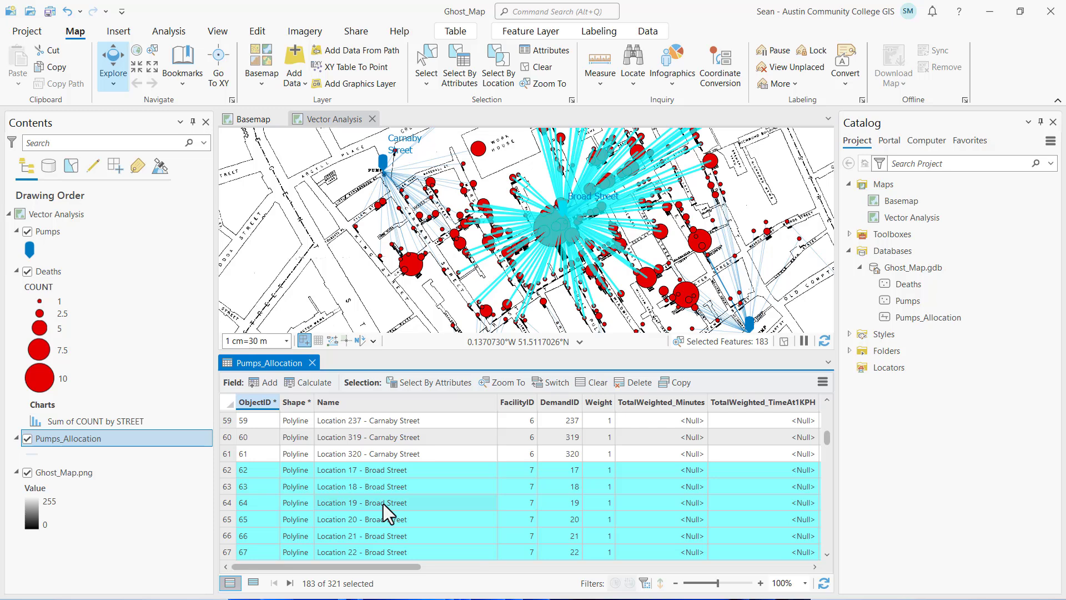
- Select Deaths features that intersect the selected Pumps_Allocation lines, bringing the selection to 366
{"action": "left_click", "coordinate": [502, 76]}
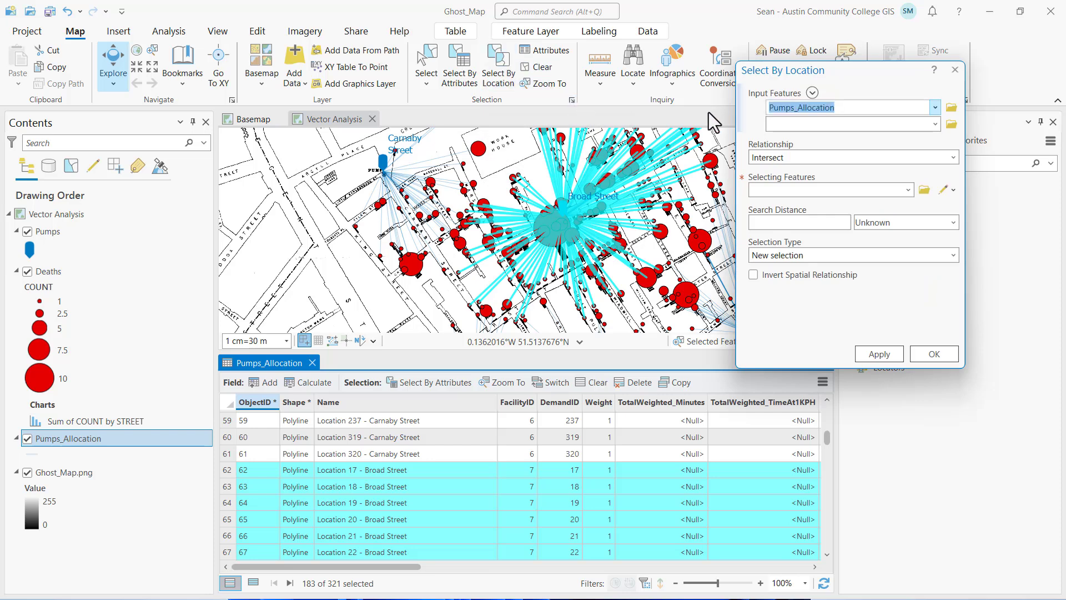
{"action": "left_click", "coordinate": [936, 108]}
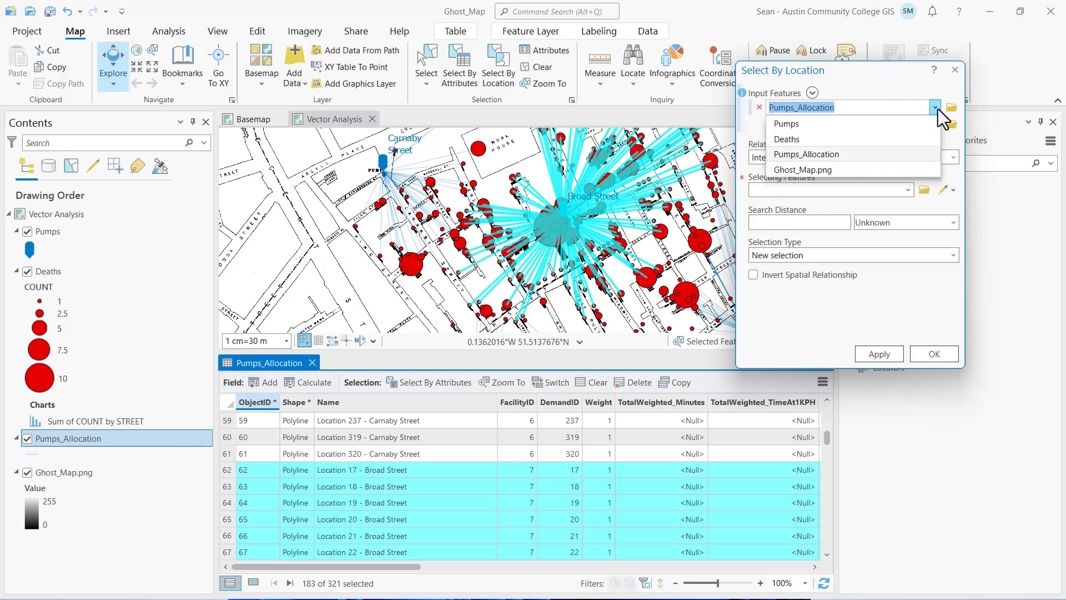
{"action": "left_click", "coordinate": [925, 139]}
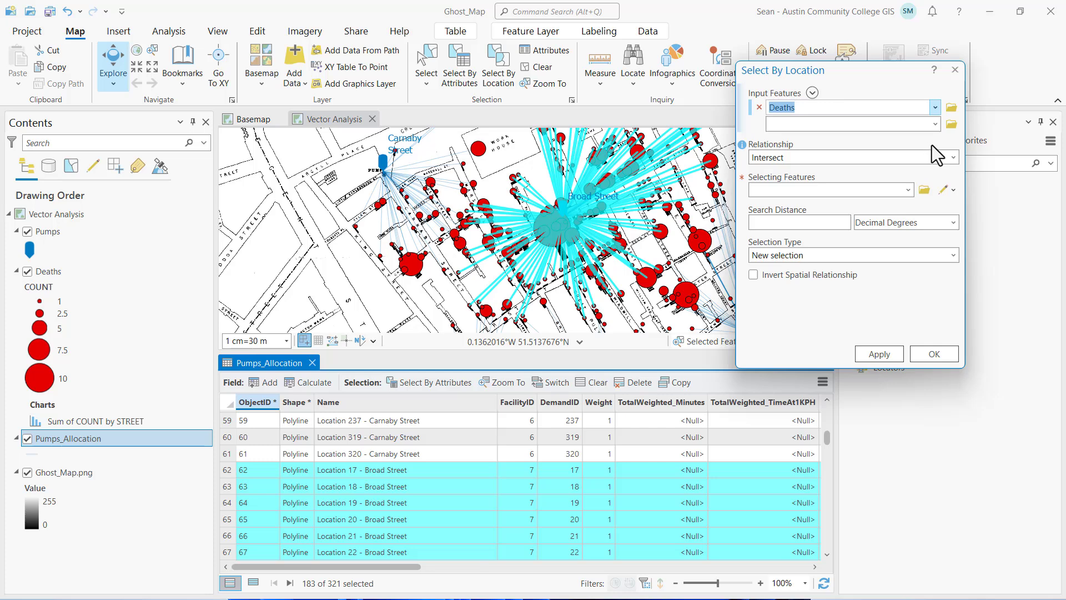
{"action": "left_click", "coordinate": [954, 158]}
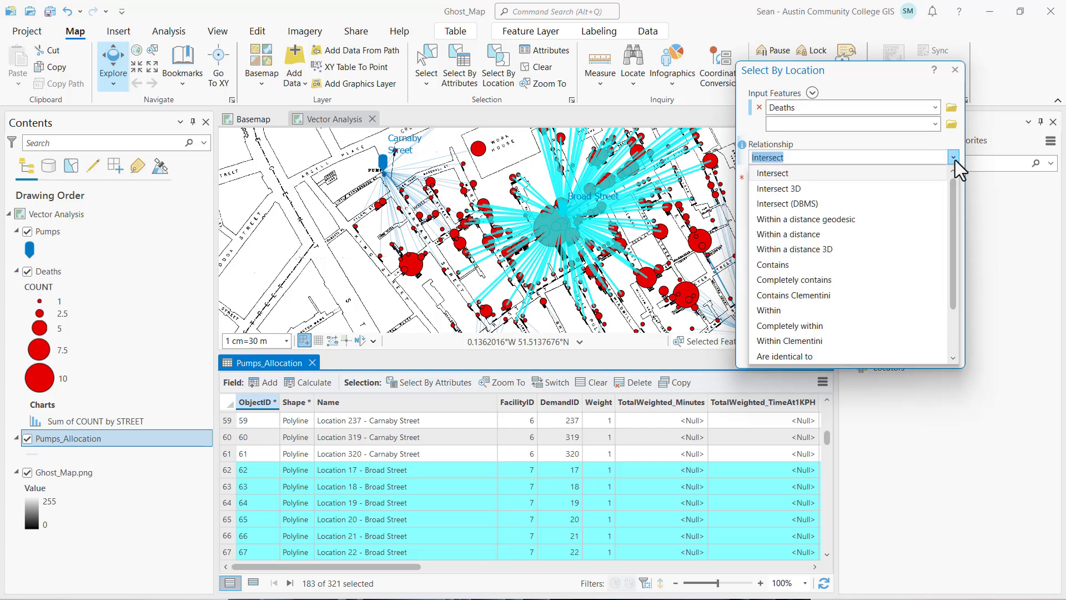
{"action": "left_click", "coordinate": [954, 158]}
{"action": "left_click", "coordinate": [910, 189]}
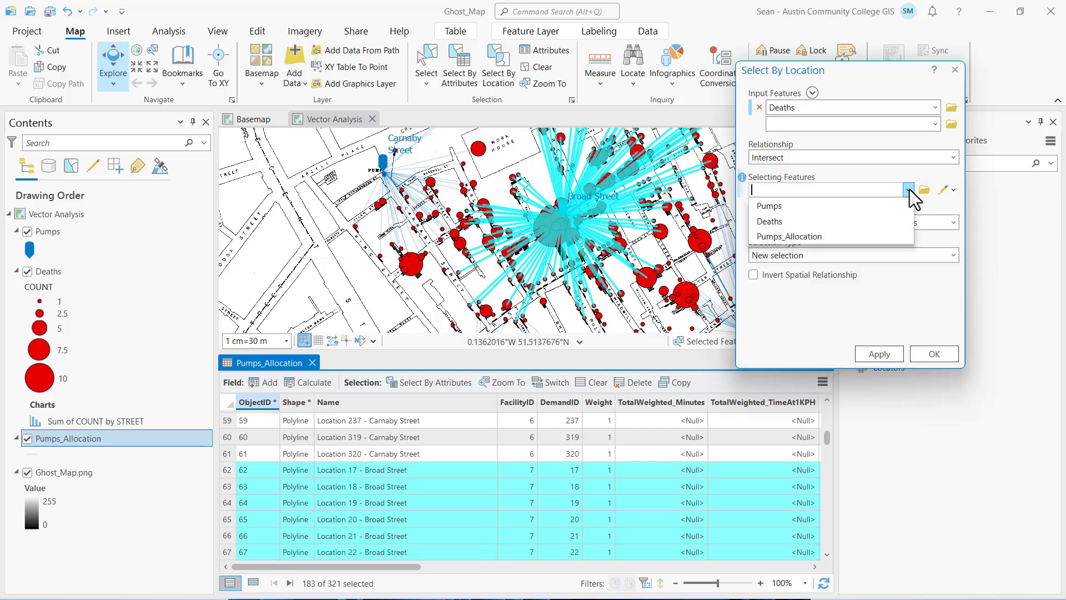
{"action": "left_click", "coordinate": [893, 238]}
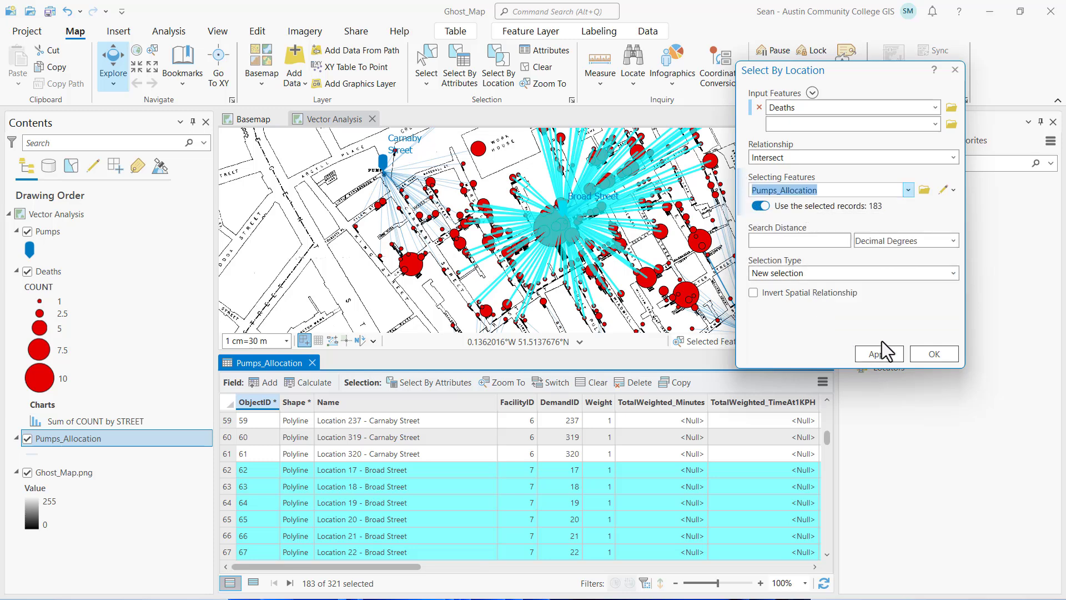
{"action": "left_click", "coordinate": [935, 354]}
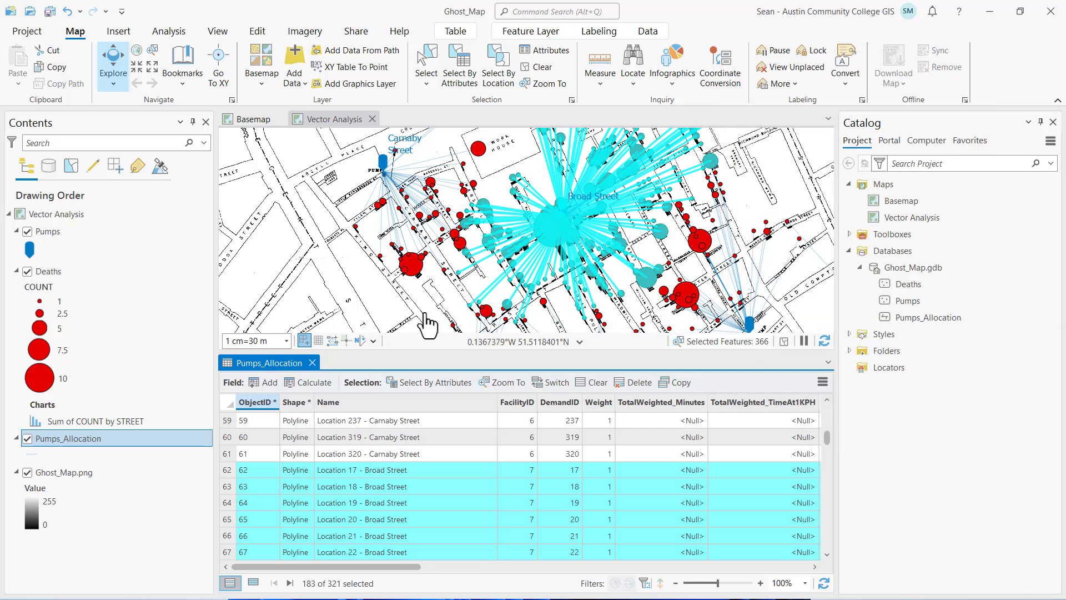
- Open the Deaths attribute table and explore COUNT field statistics, reading a Sum of 353
{"action": "right_click", "coordinate": [121, 269]}
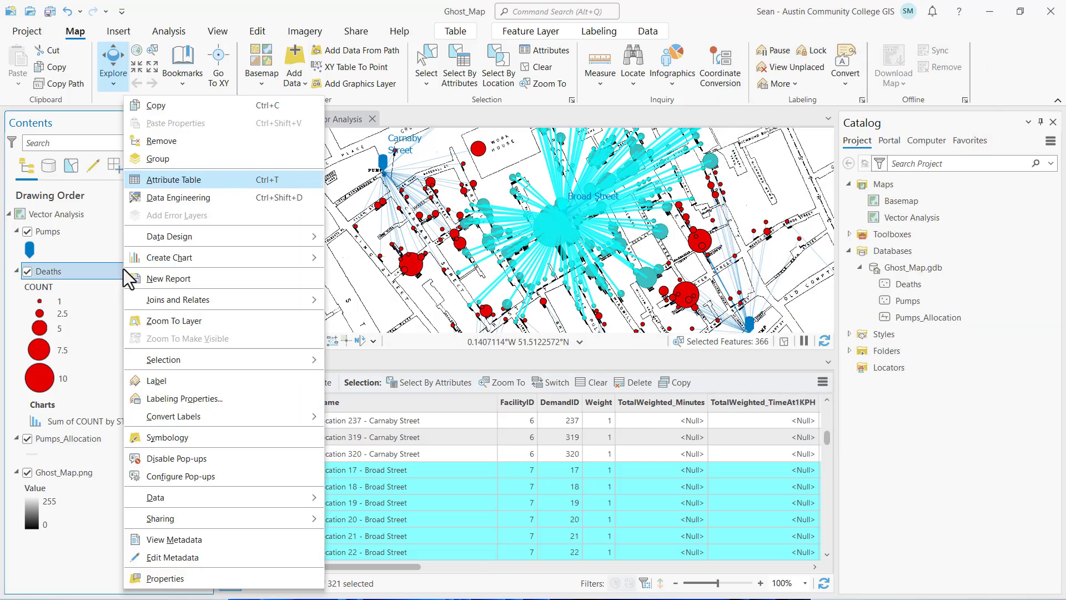
{"action": "left_click", "coordinate": [213, 180]}
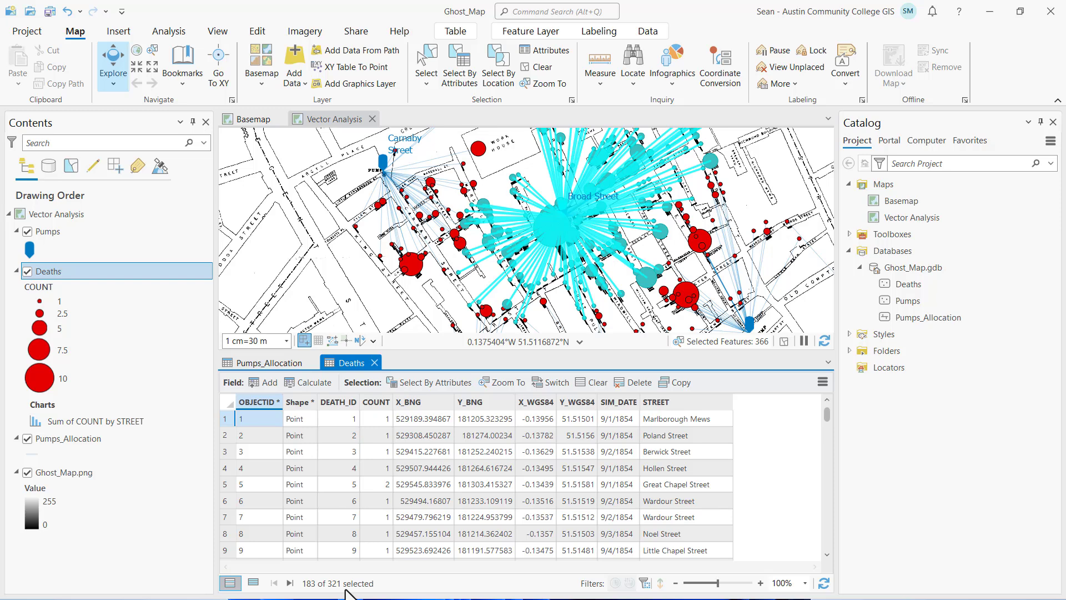
{"action": "right_click", "coordinate": [384, 403]}
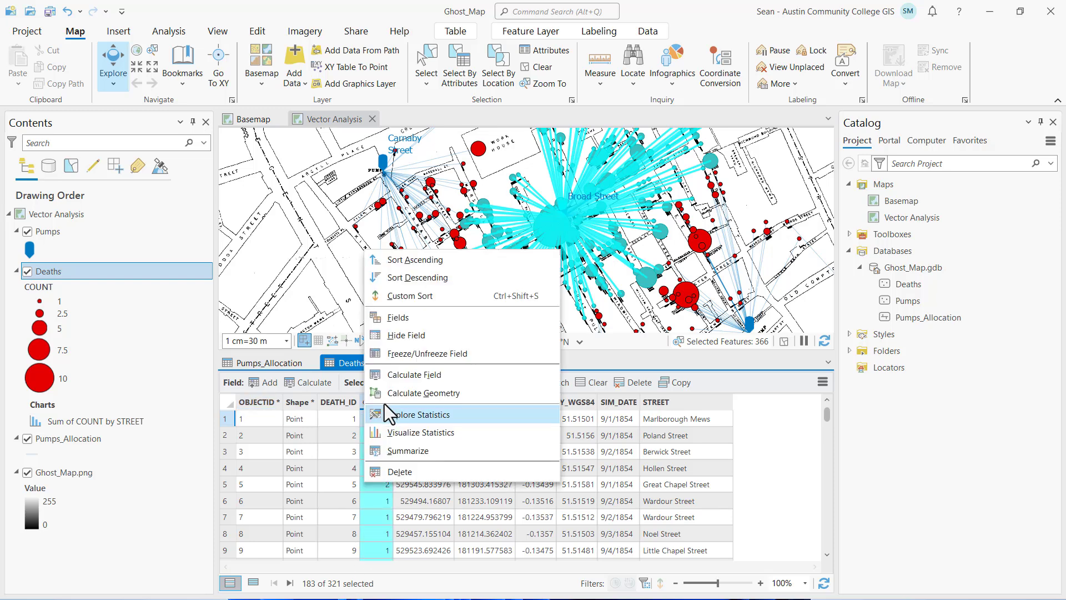
{"action": "left_click", "coordinate": [501, 415]}
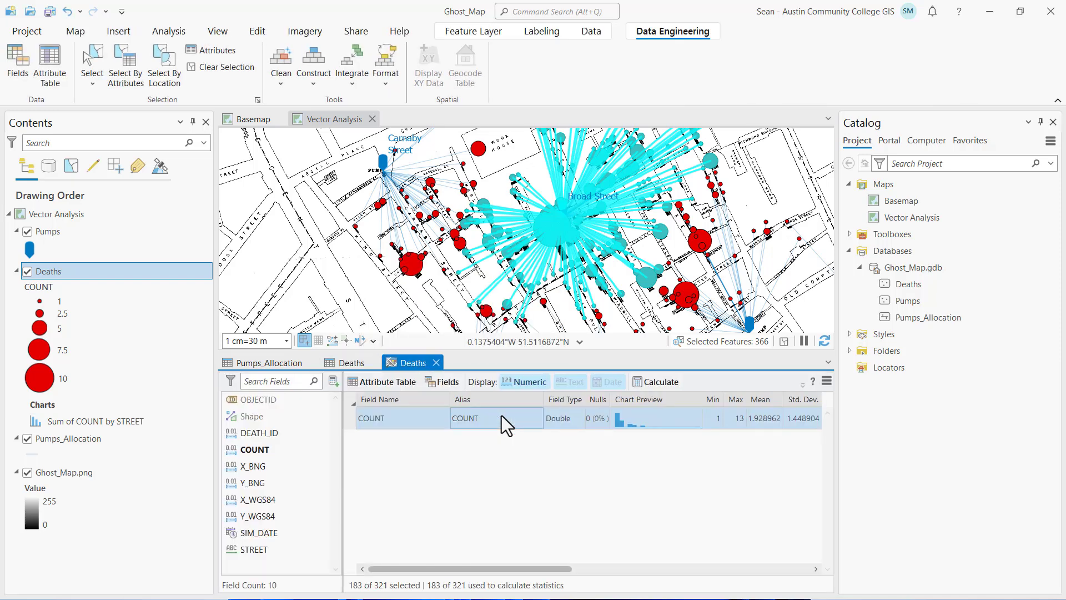
{"action": "left_click", "coordinate": [535, 492]}
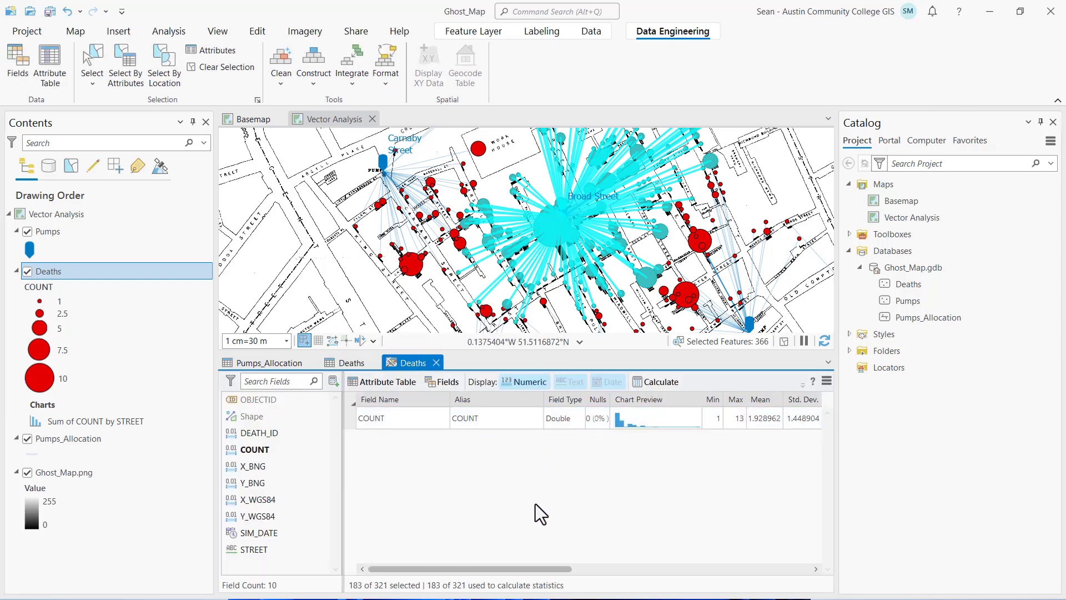
{"action": "left_click_drag", "start_coordinate": [525, 569], "coordinate": [747, 568]}
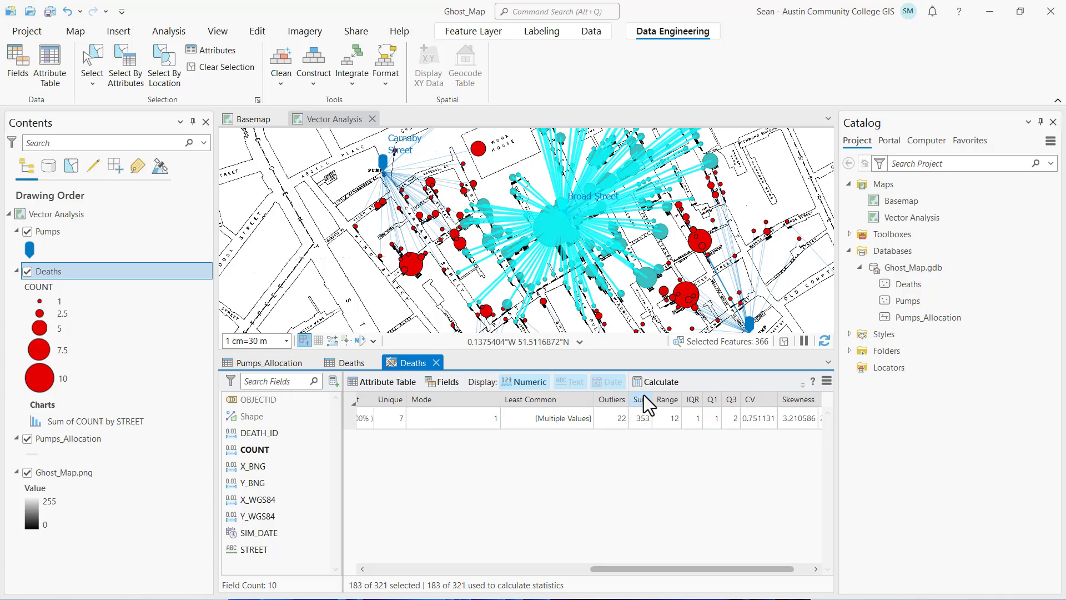
{"action": "left_click", "coordinate": [642, 420]}
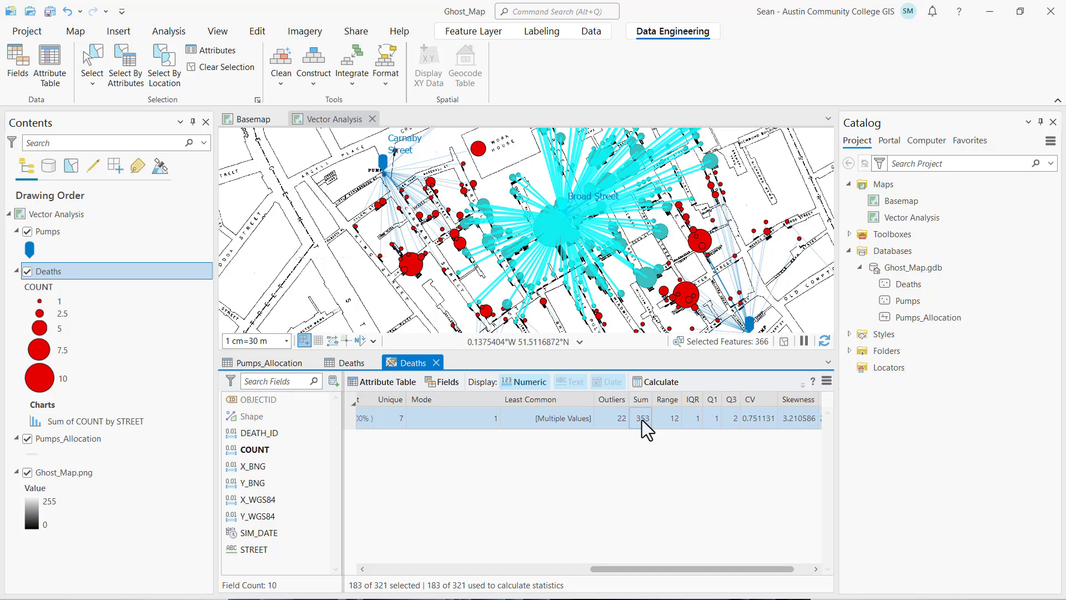
{"action": "left_click", "coordinate": [641, 420]}
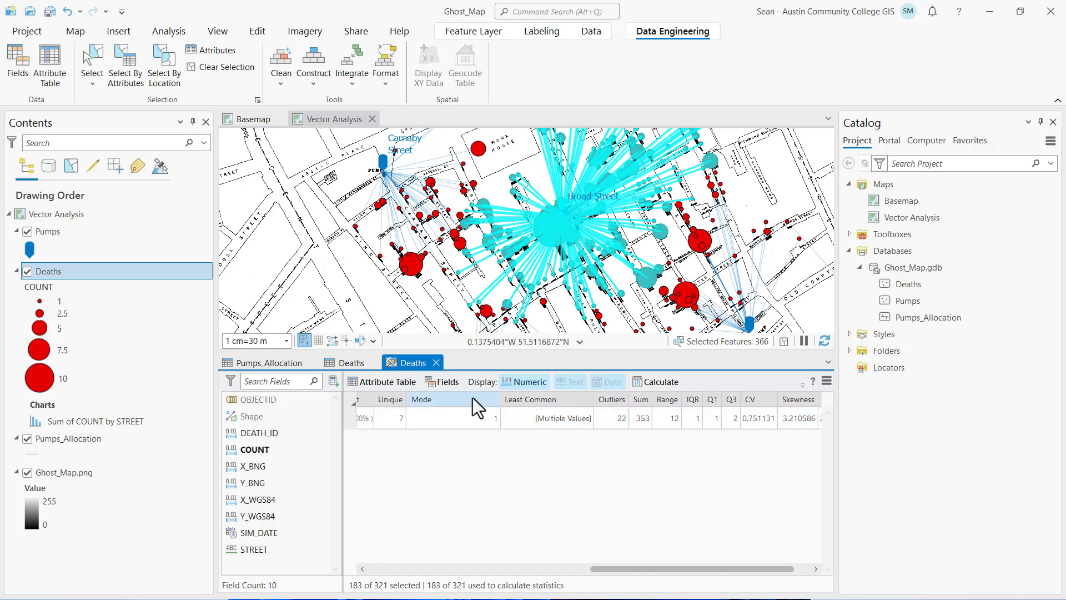
- Close the statistics and both attribute tables, clear the selection, and save the project
{"action": "left_click", "coordinate": [436, 363]}
{"action": "left_click", "coordinate": [372, 363]}
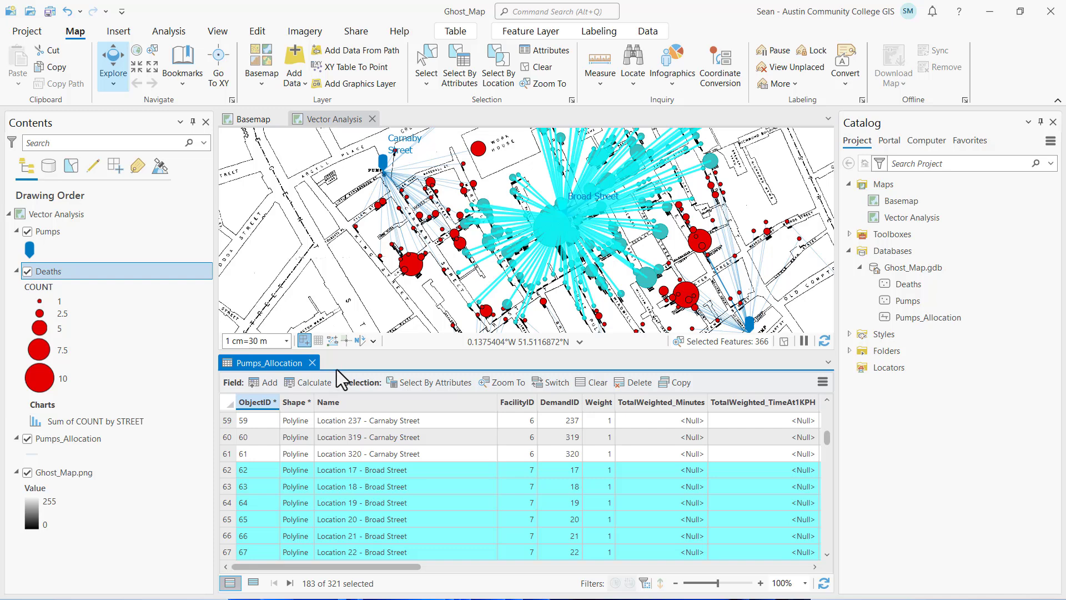
{"action": "left_click", "coordinate": [312, 362]}
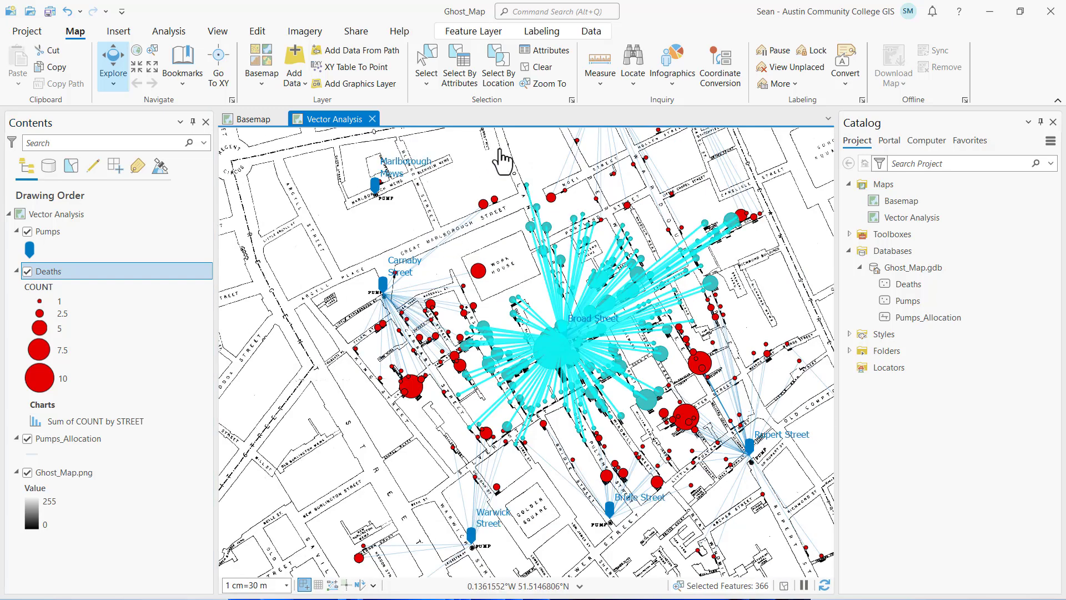
{"action": "left_click", "coordinate": [540, 67]}
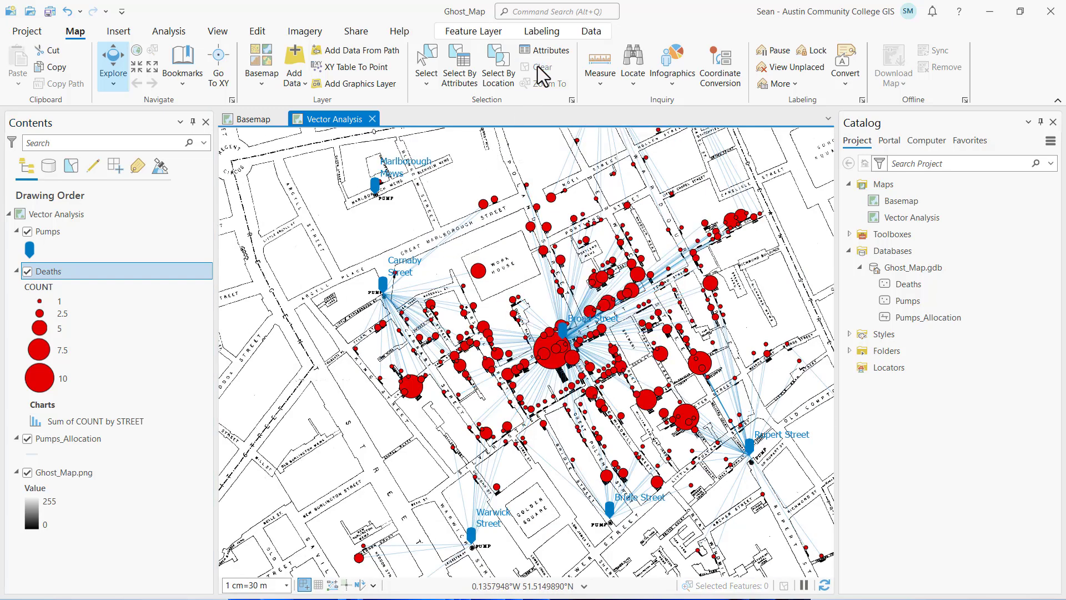
{"action": "left_click", "coordinate": [91, 213]}
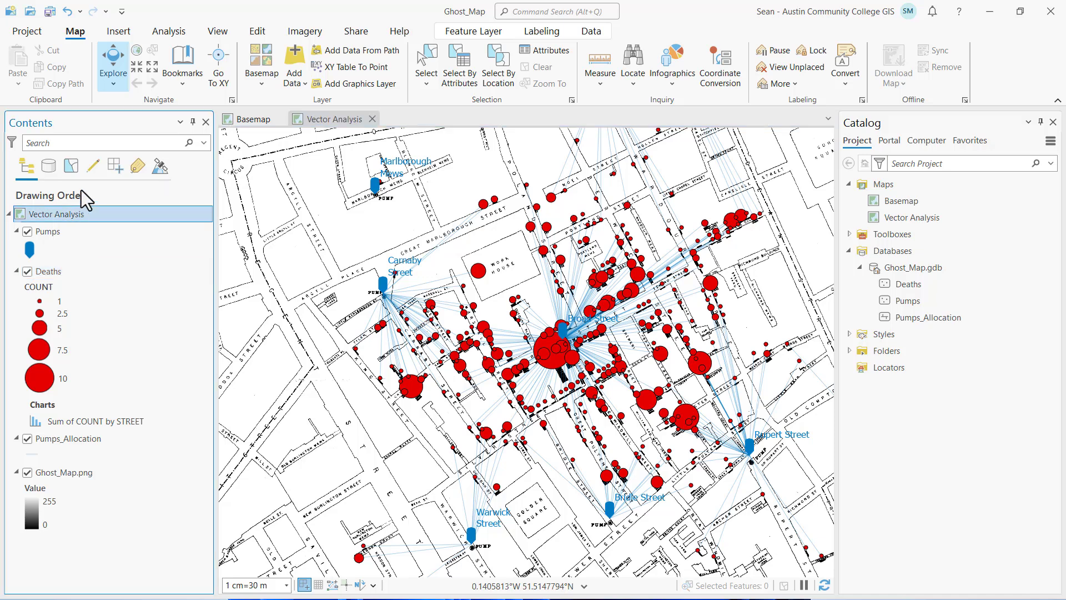
{"action": "left_click", "coordinate": [51, 17]}
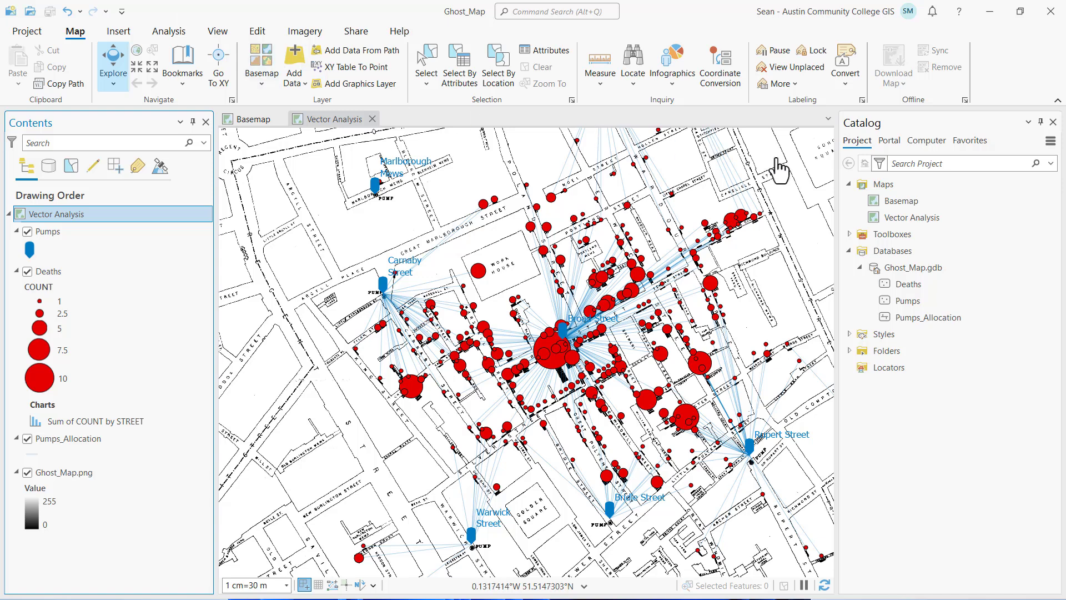
- Duplicate the Basemap map, rename the copy 'Raster Analysis', and open it
{"action": "left_click", "coordinate": [897, 187]}
{"action": "right_click", "coordinate": [975, 208]}
{"action": "left_click", "coordinate": [895, 177]}
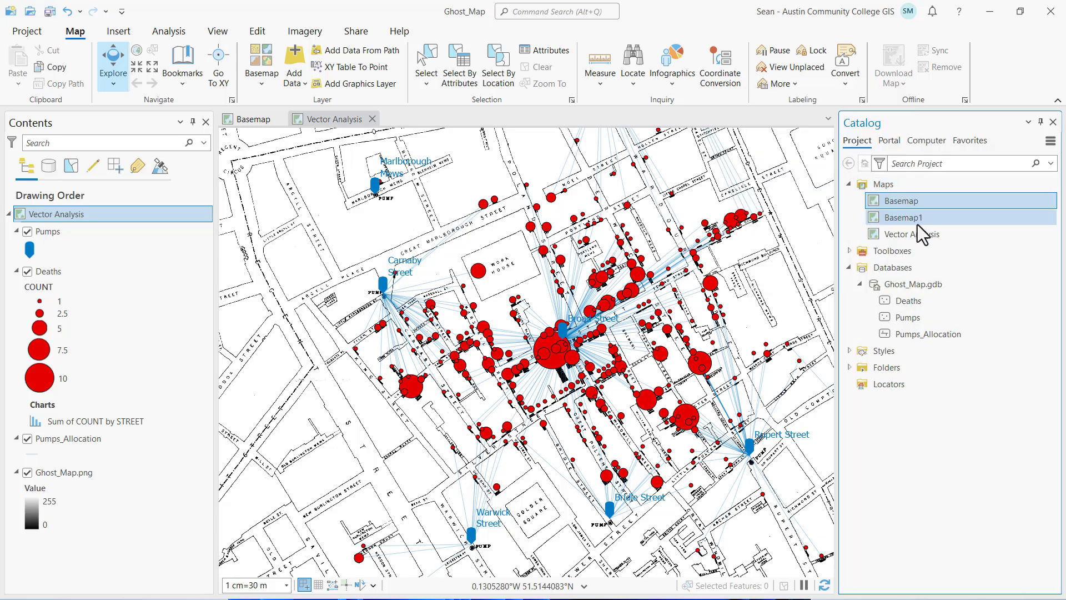
{"action": "right_click", "coordinate": [958, 219]}
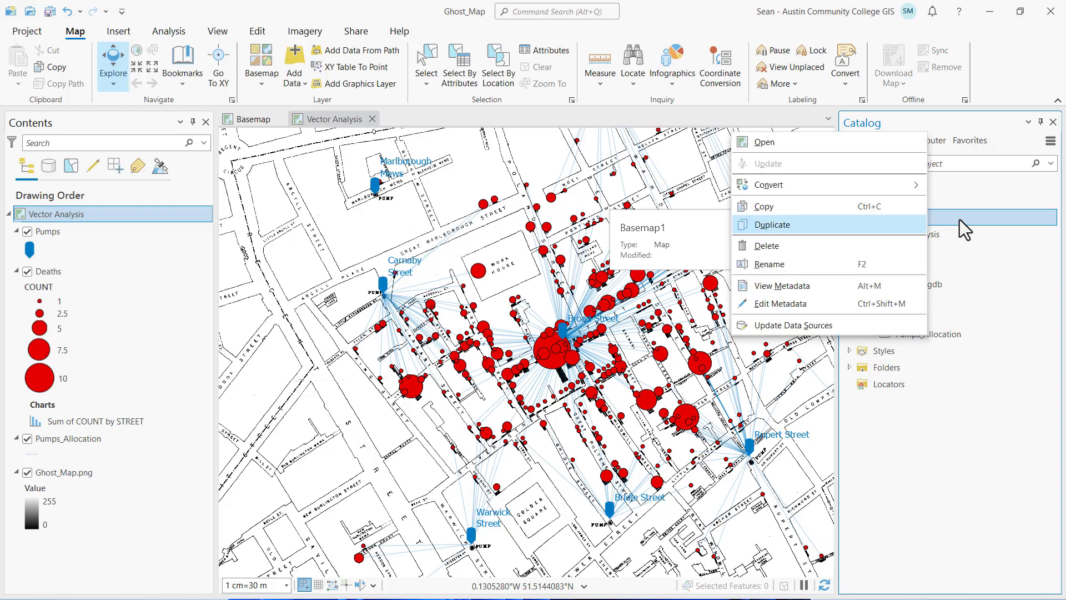
{"action": "left_click", "coordinate": [834, 264]}
{"action": "type", "text": "R"}
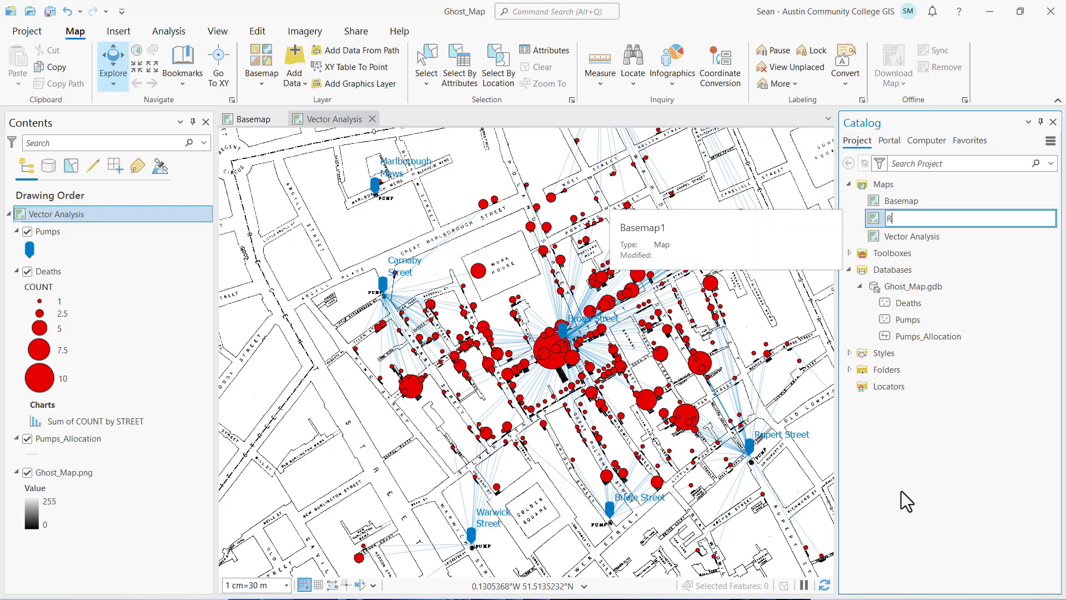
{"action": "type", "text": "aster Analysis"}
{"action": "key", "text": "Return"}
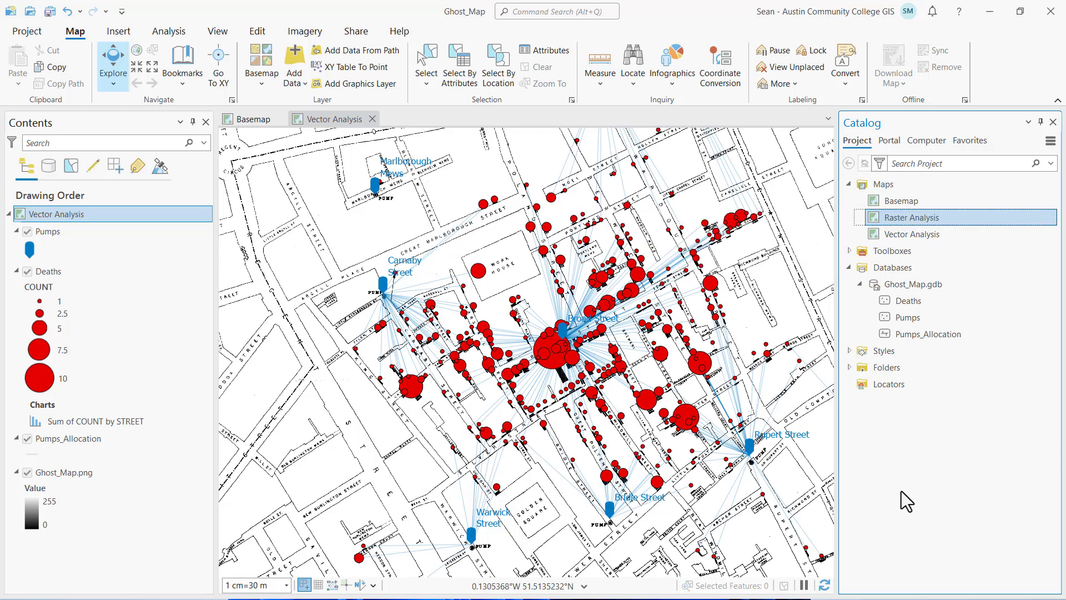
{"action": "double_click", "coordinate": [944, 218]}
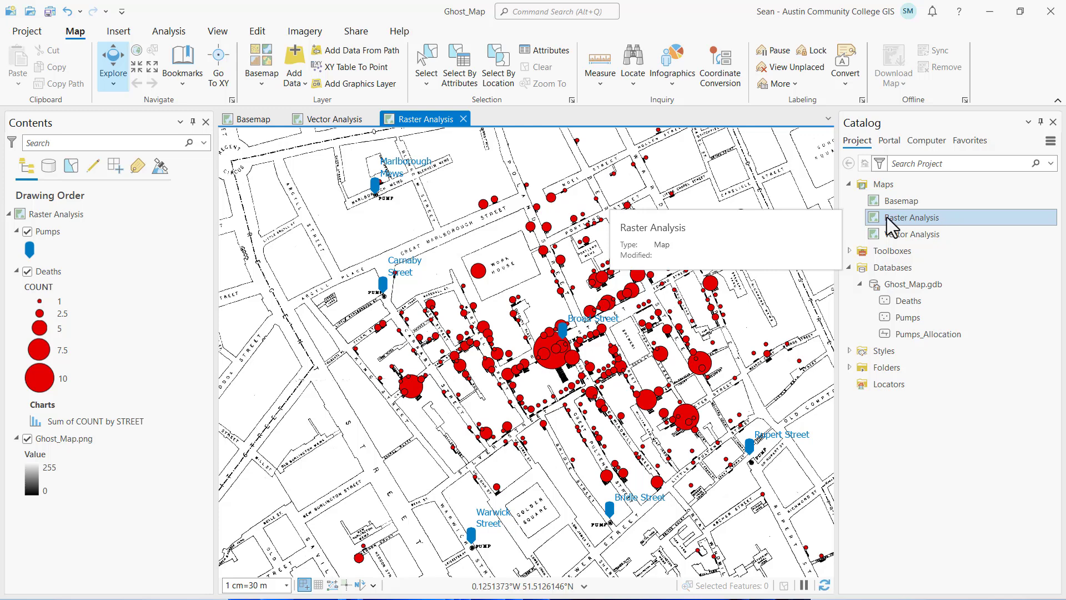
- Run Directional Distribution and Mean Center on the Deaths layer from the Analysis tools
{"action": "left_click", "coordinate": [171, 29]}
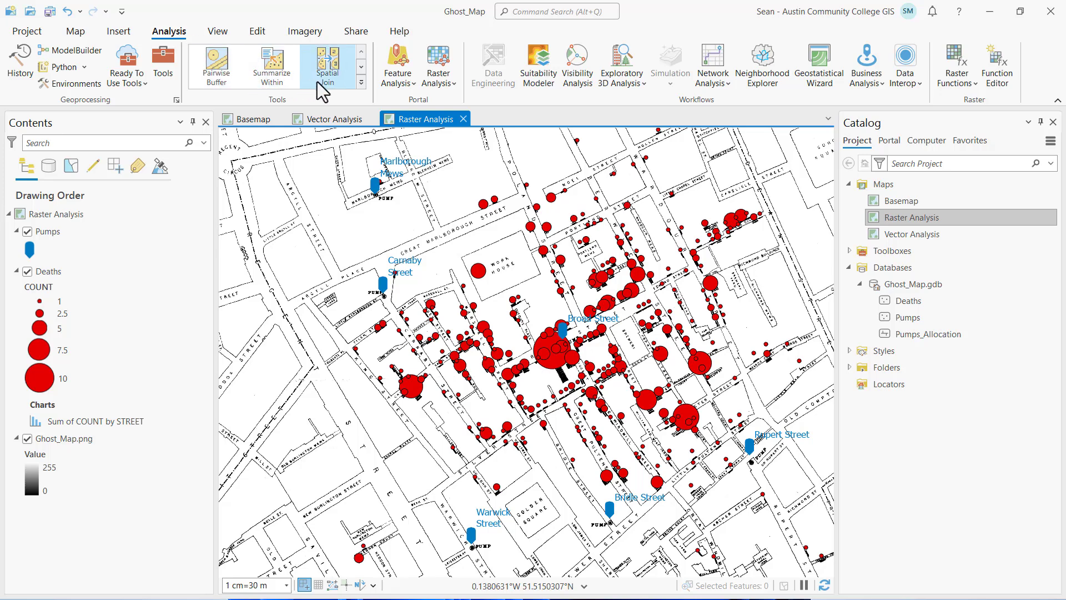
{"action": "left_click", "coordinate": [361, 82]}
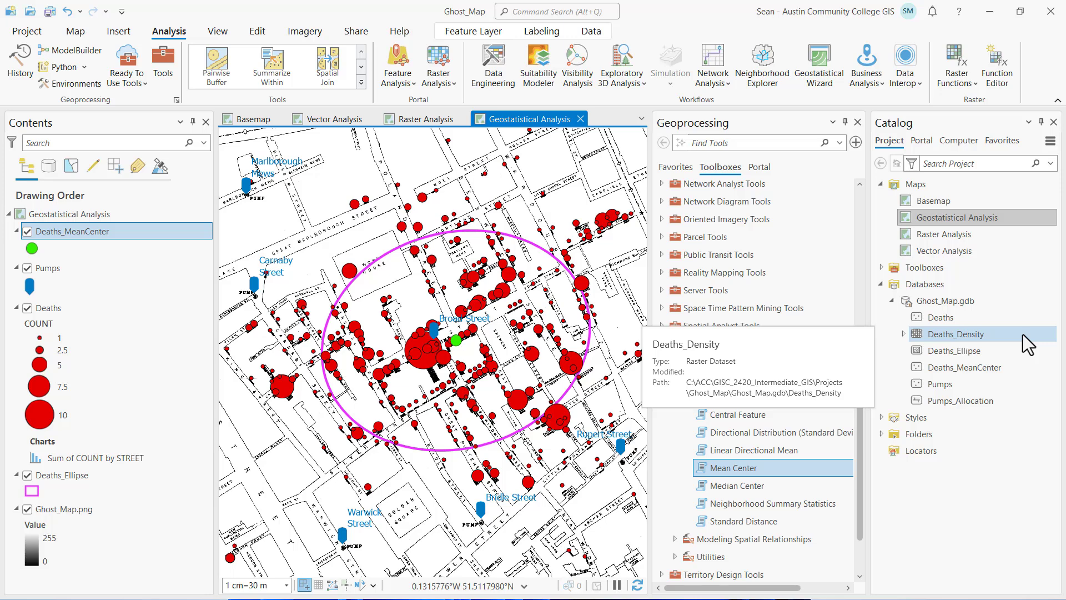
{"action": "left_click", "coordinate": [858, 122]}
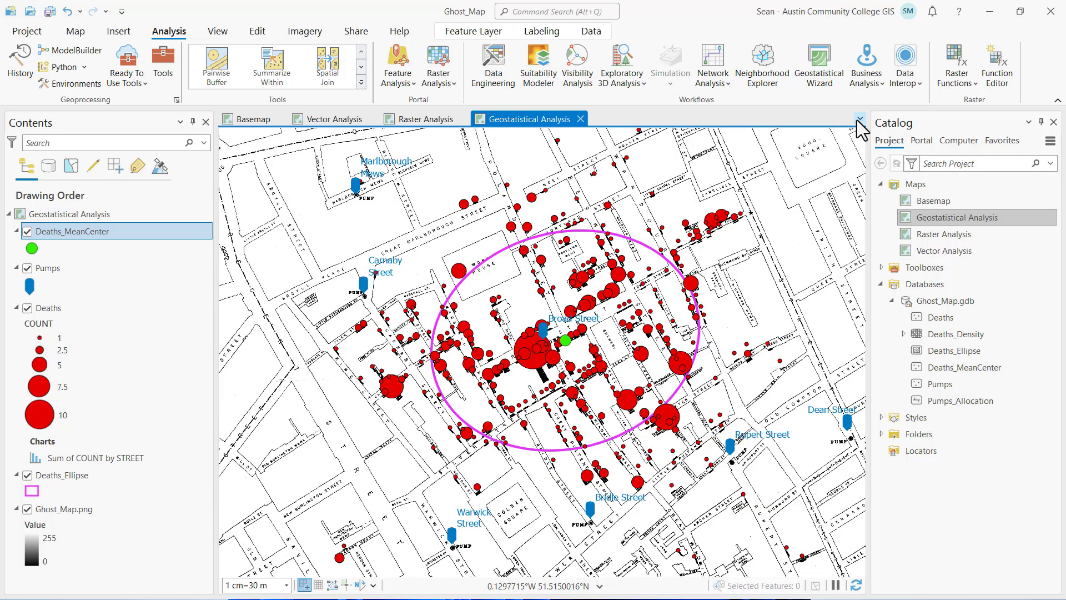
- Give the Deaths_Ellipse symbol a yellow fill with no outline colour
{"action": "left_click", "coordinate": [32, 491]}
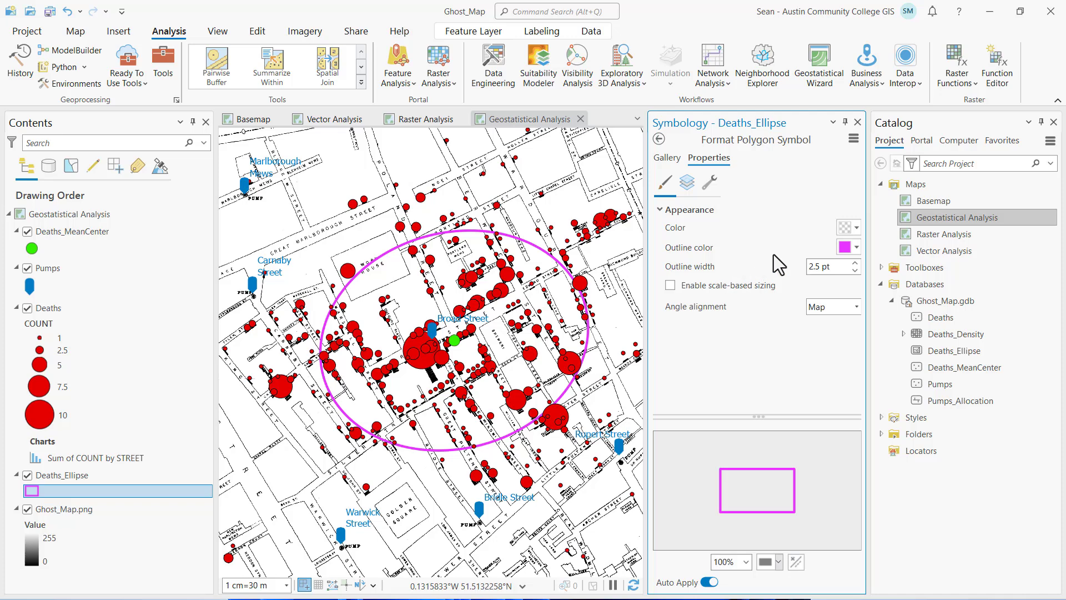
{"action": "left_click", "coordinate": [854, 230]}
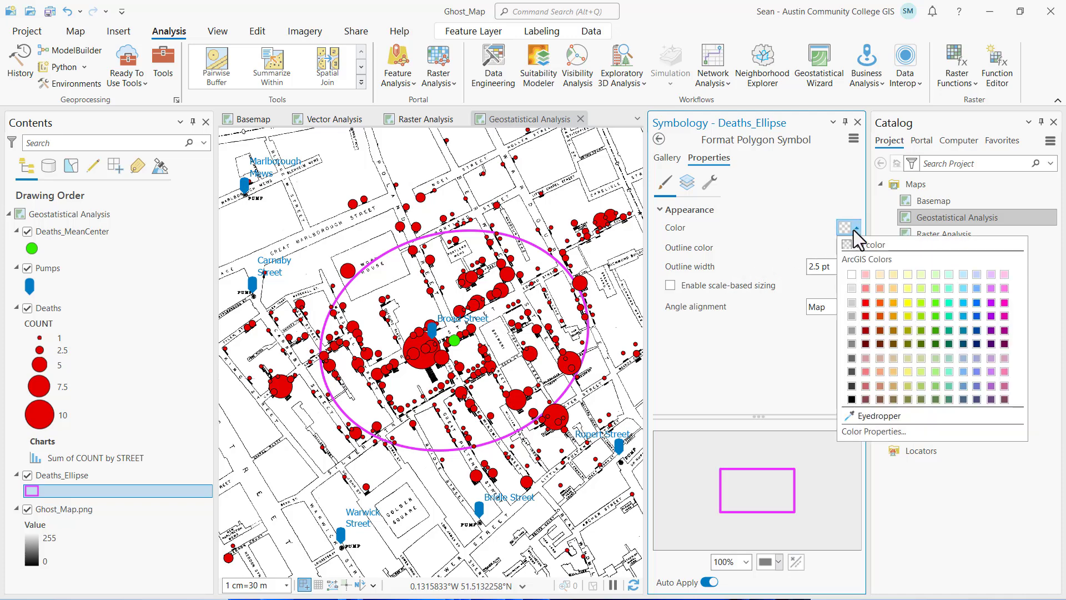
{"action": "left_click", "coordinate": [908, 303]}
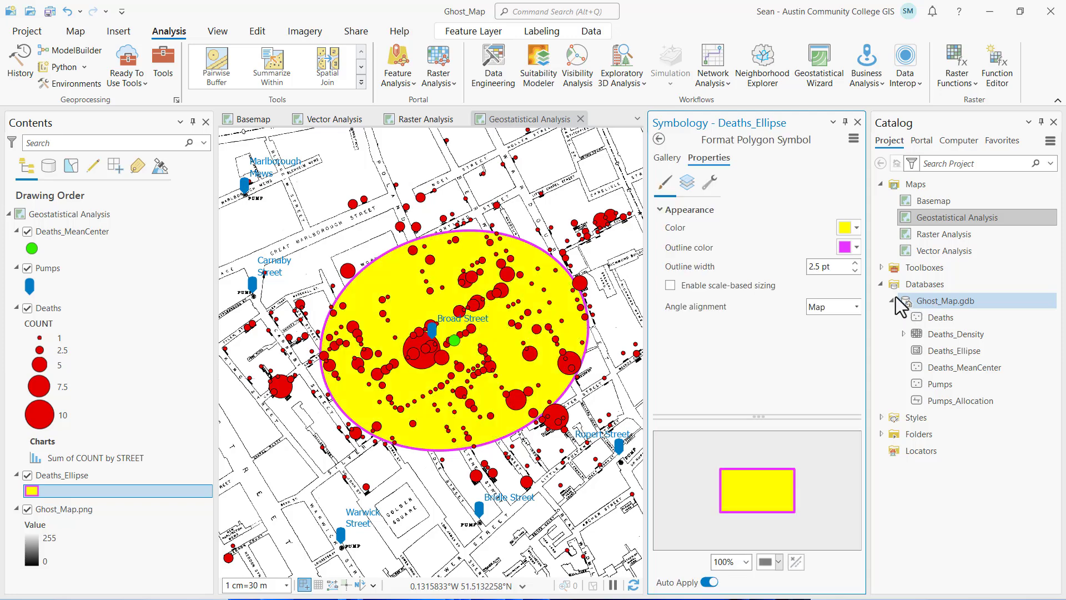
{"action": "left_click", "coordinate": [855, 248]}
{"action": "left_click", "coordinate": [862, 262]}
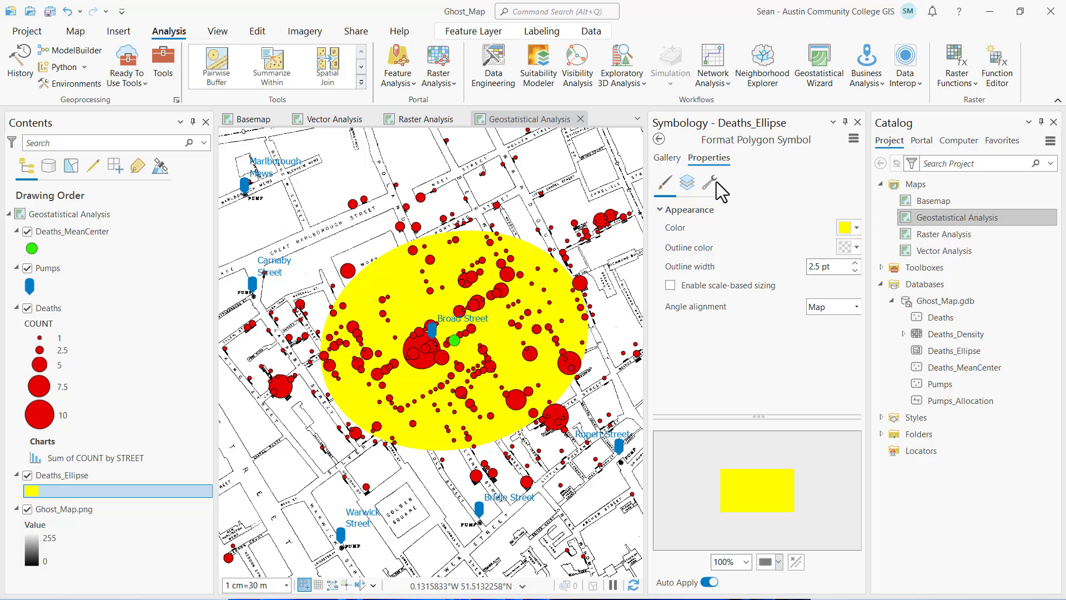
- Set the Deaths_Ellipse layer transparency to 70.8%
{"action": "left_click", "coordinate": [478, 32]}
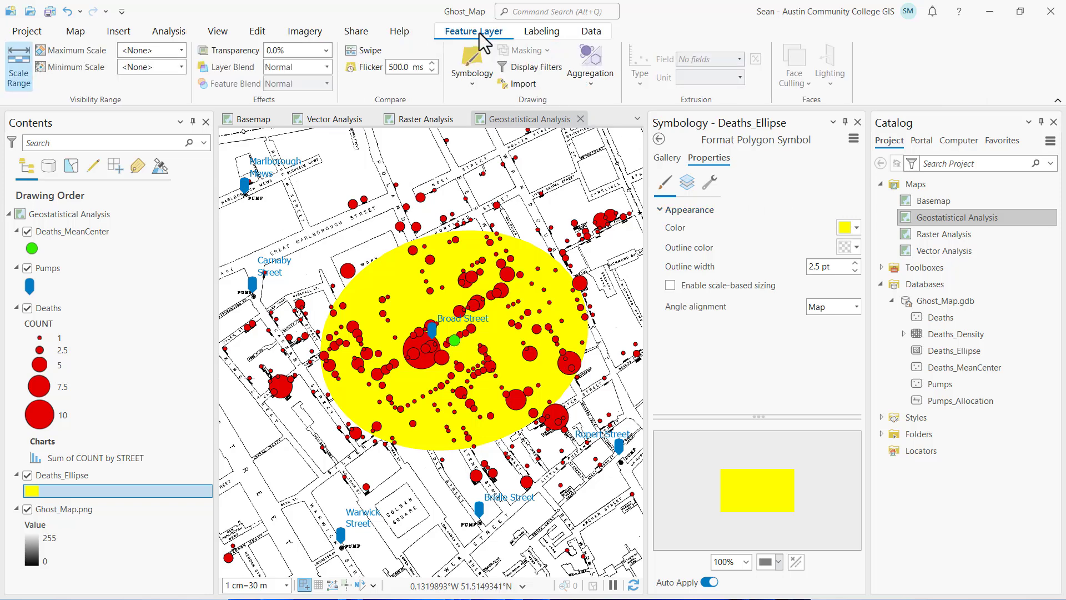
{"action": "left_click", "coordinate": [326, 50]}
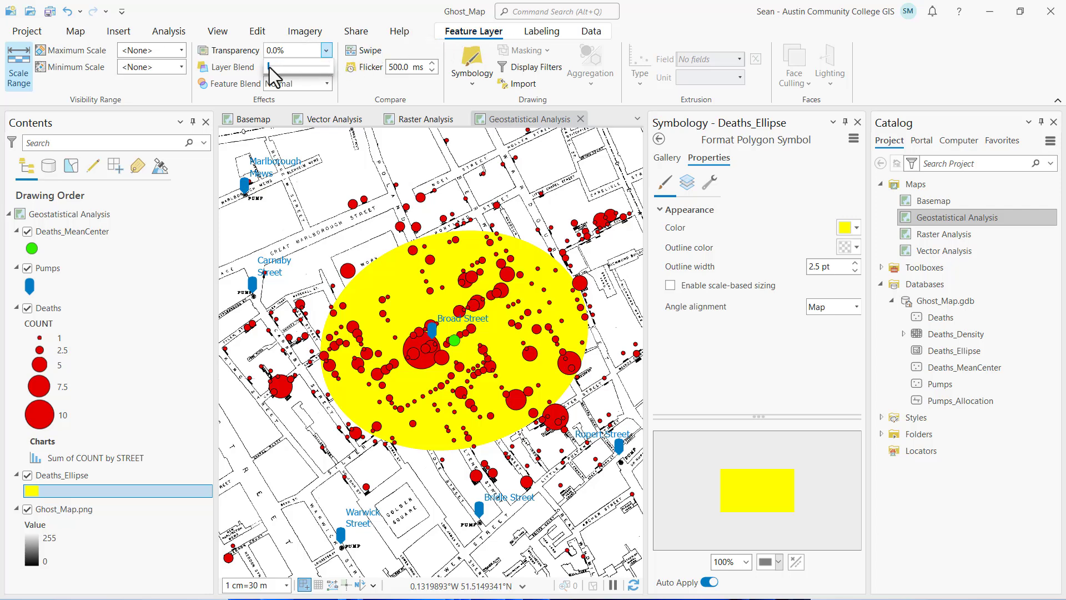
{"action": "left_click_drag", "start_coordinate": [274, 66], "coordinate": [313, 67]}
{"action": "left_click_drag", "start_coordinate": [315, 65], "coordinate": [313, 67]}
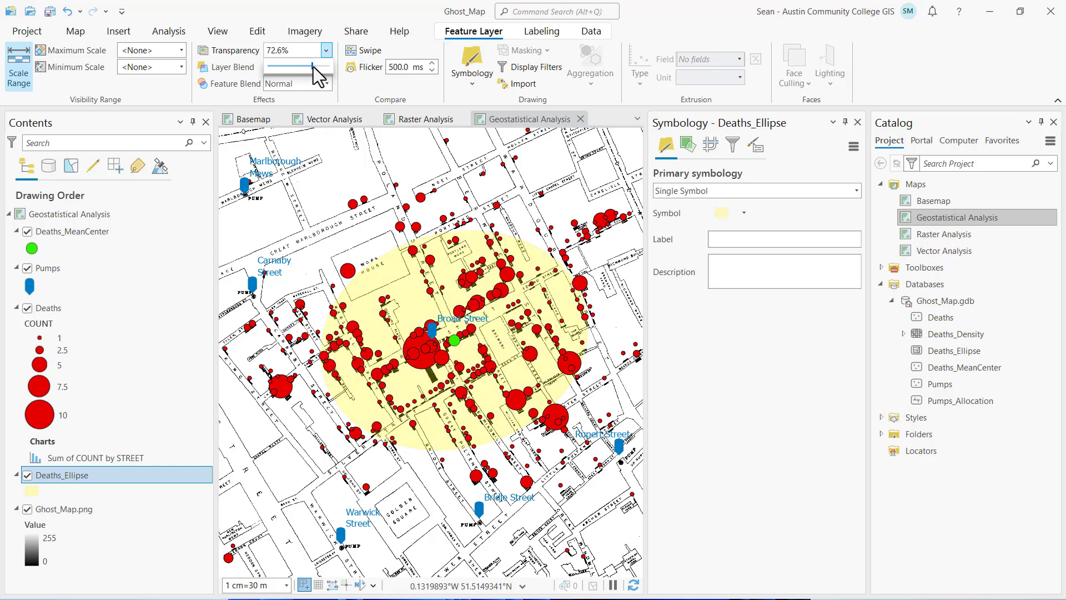
{"action": "left_click_drag", "start_coordinate": [314, 72], "coordinate": [313, 73]}
{"action": "left_click", "coordinate": [29, 248]}
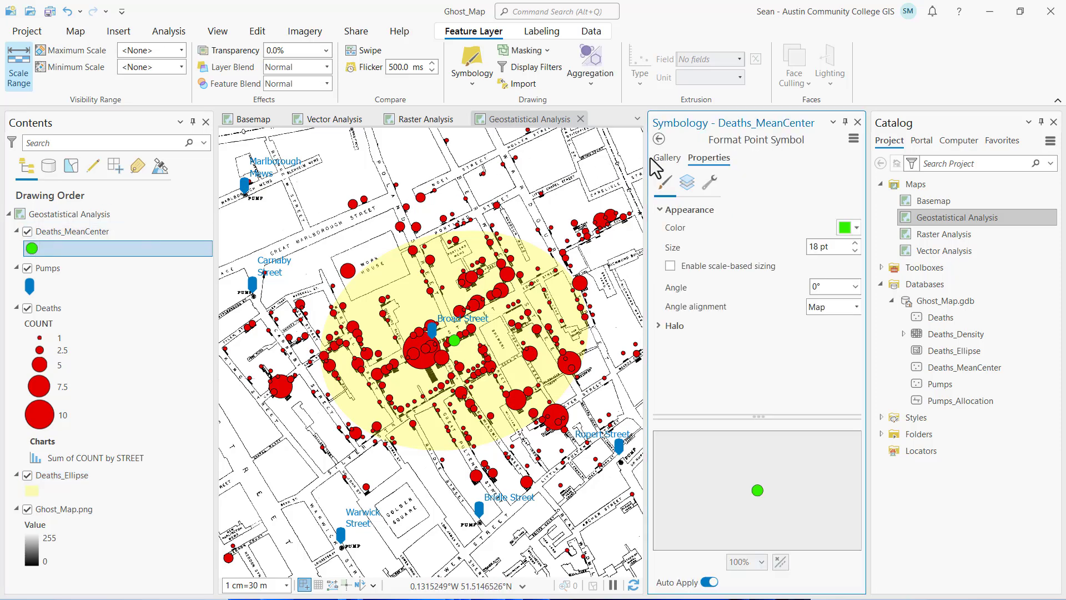
- Change the Deaths_MeanCenter symbol to the Star 3 marker from the gallery
{"action": "left_click", "coordinate": [668, 158]}
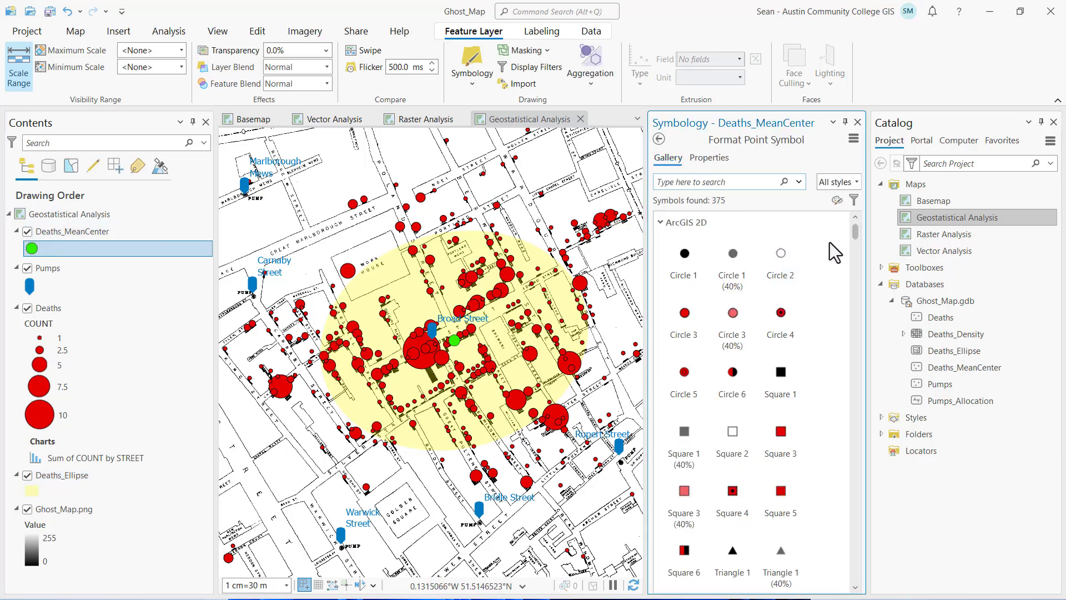
{"action": "left_click_drag", "start_coordinate": [857, 231], "coordinate": [858, 268]}
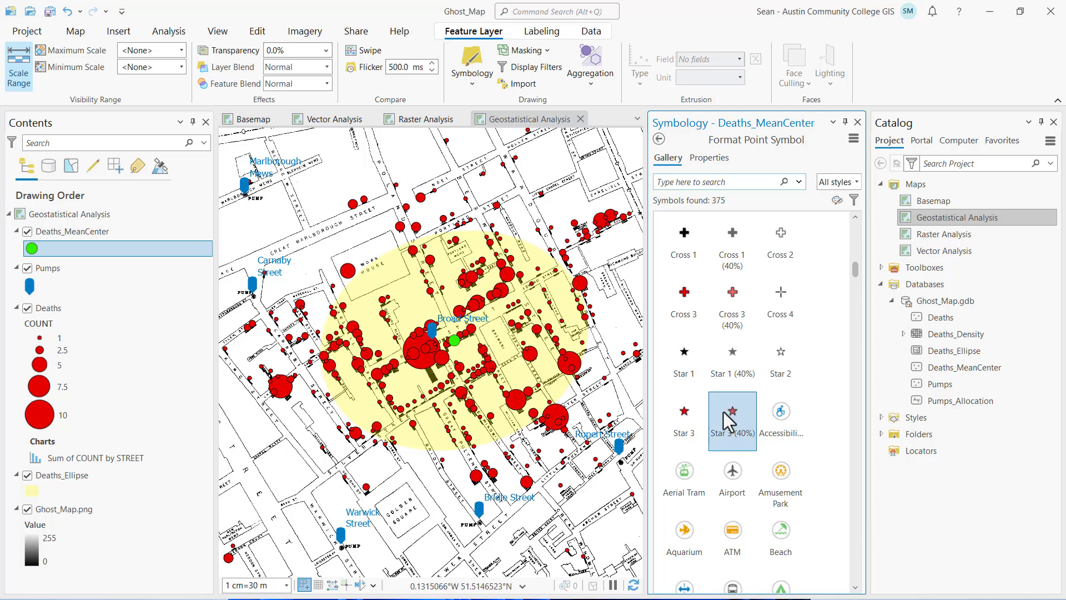
{"action": "left_click", "coordinate": [684, 414]}
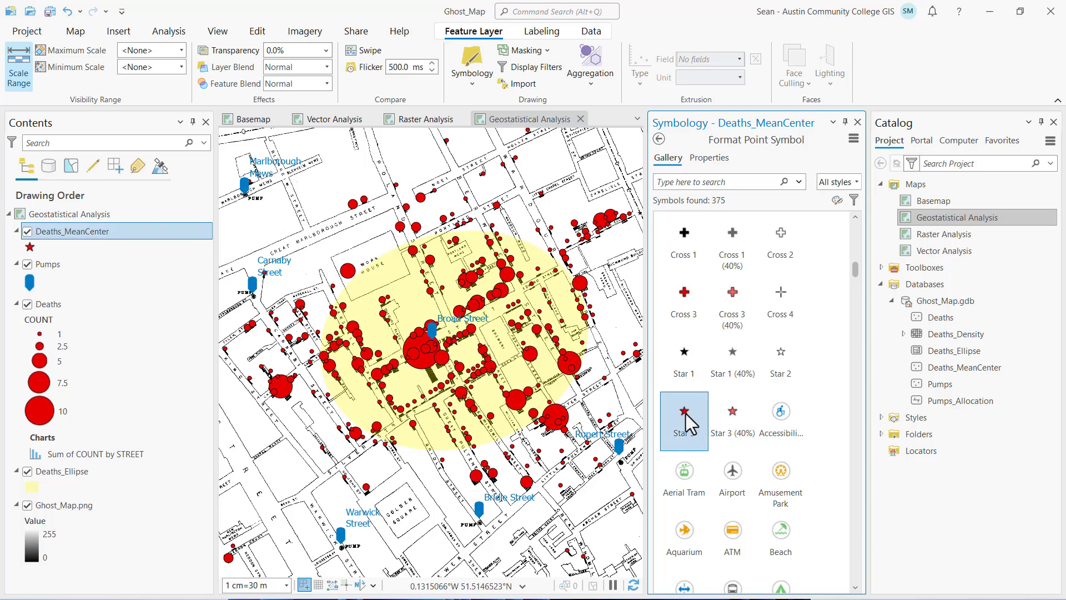
- Colour the mean-center star yellow at 24 pt and close Symbology
{"action": "left_click", "coordinate": [712, 158]}
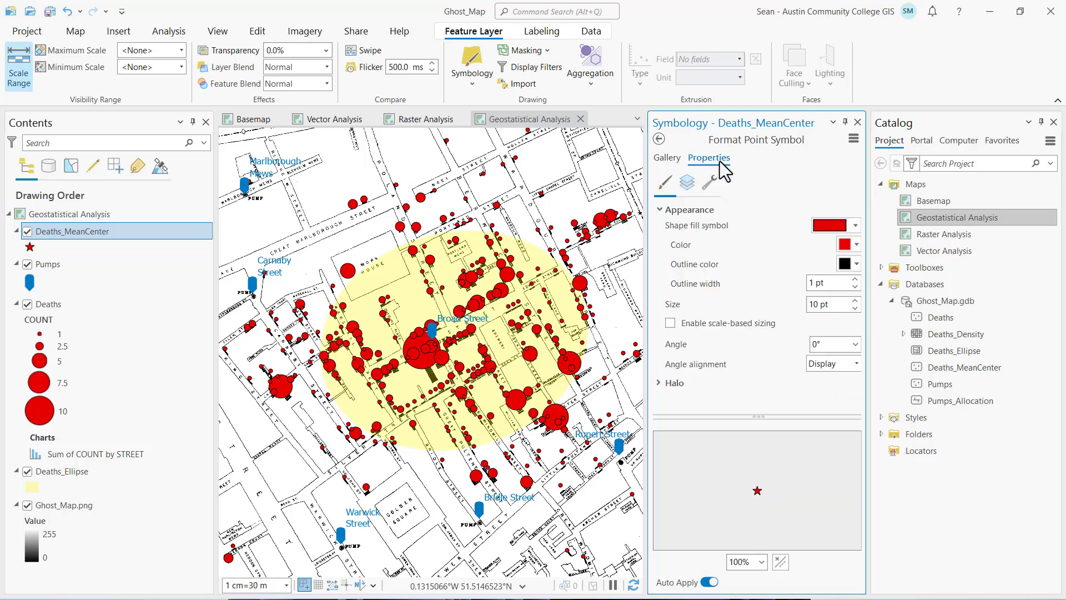
{"action": "left_click", "coordinate": [858, 245]}
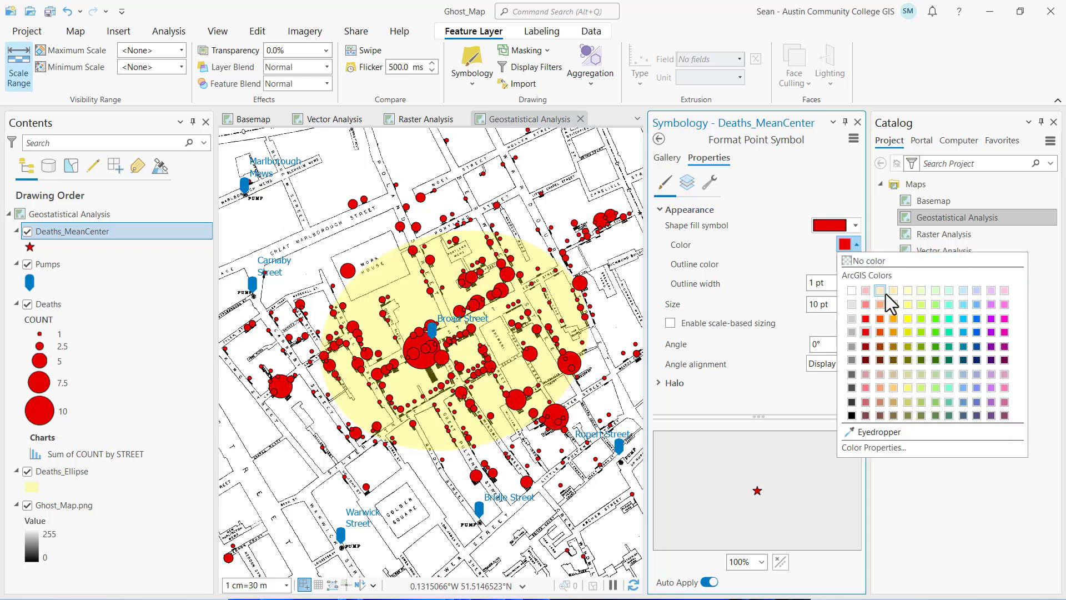
{"action": "left_click", "coordinate": [907, 318]}
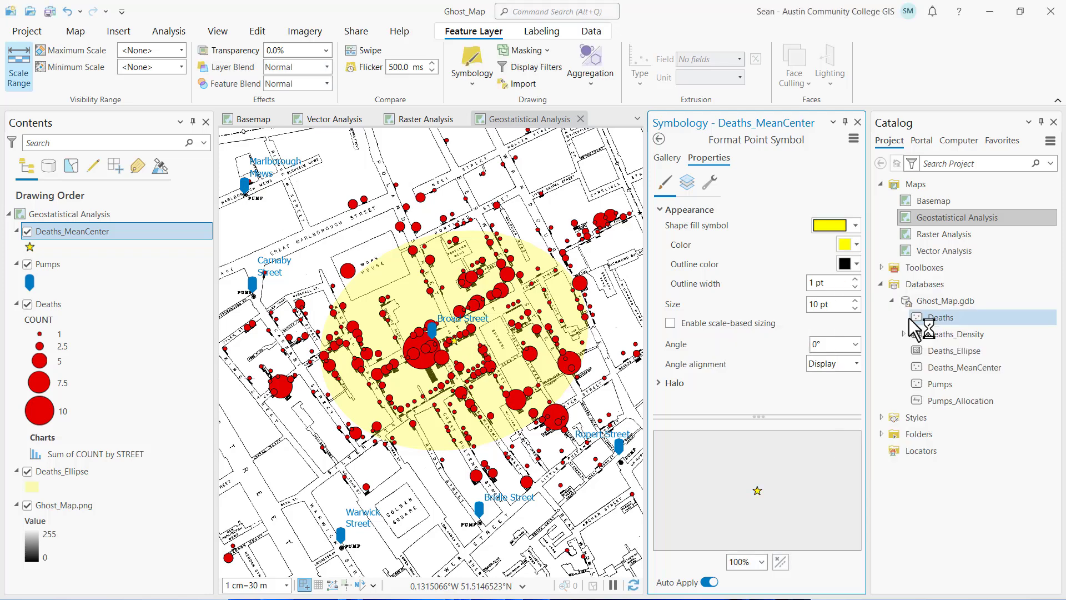
{"action": "scroll", "coordinate": [852, 304], "scroll_direction": "up", "scroll_amount": 7}
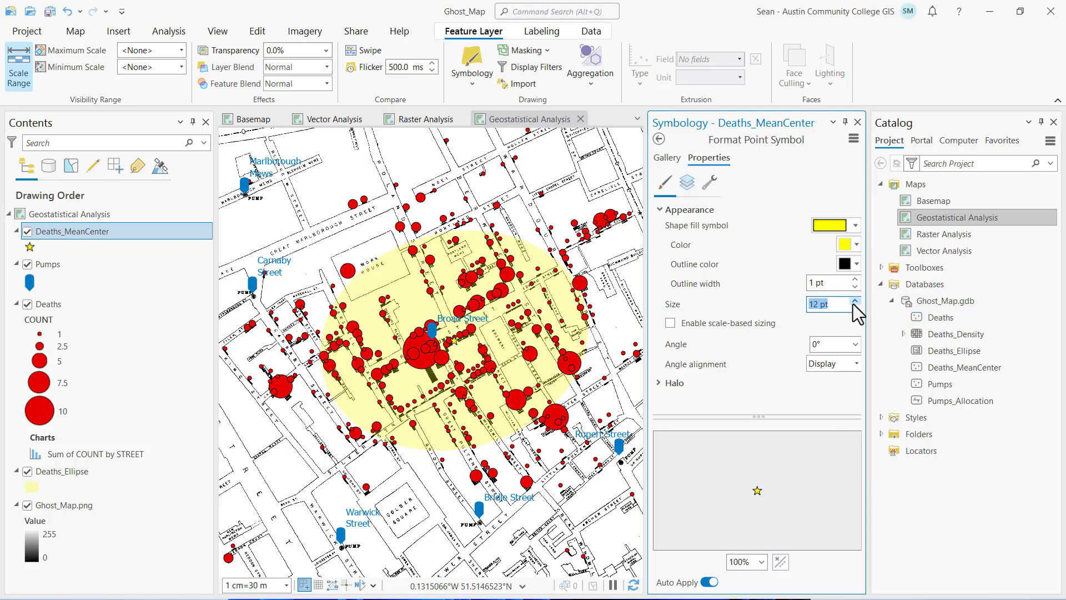
{"action": "scroll", "coordinate": [853, 304], "scroll_direction": "up", "scroll_amount": 5}
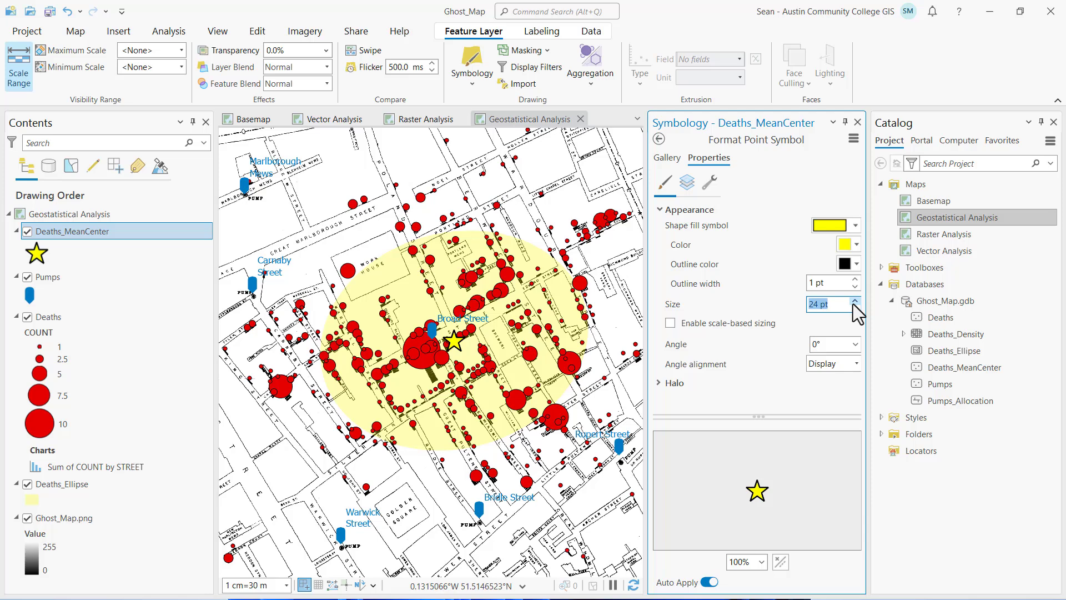
{"action": "left_click", "coordinate": [858, 121]}
{"action": "left_click", "coordinate": [492, 125]}
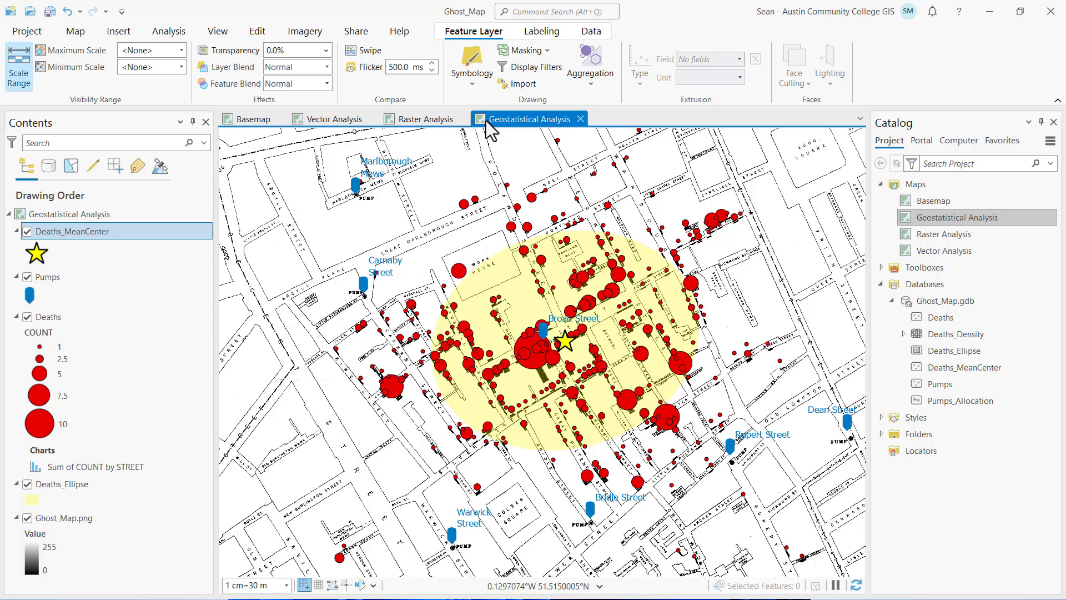
- On the Raster Analysis map, reduce the Deaths_Density class labels to one decimal place
{"action": "left_click", "coordinate": [436, 119]}
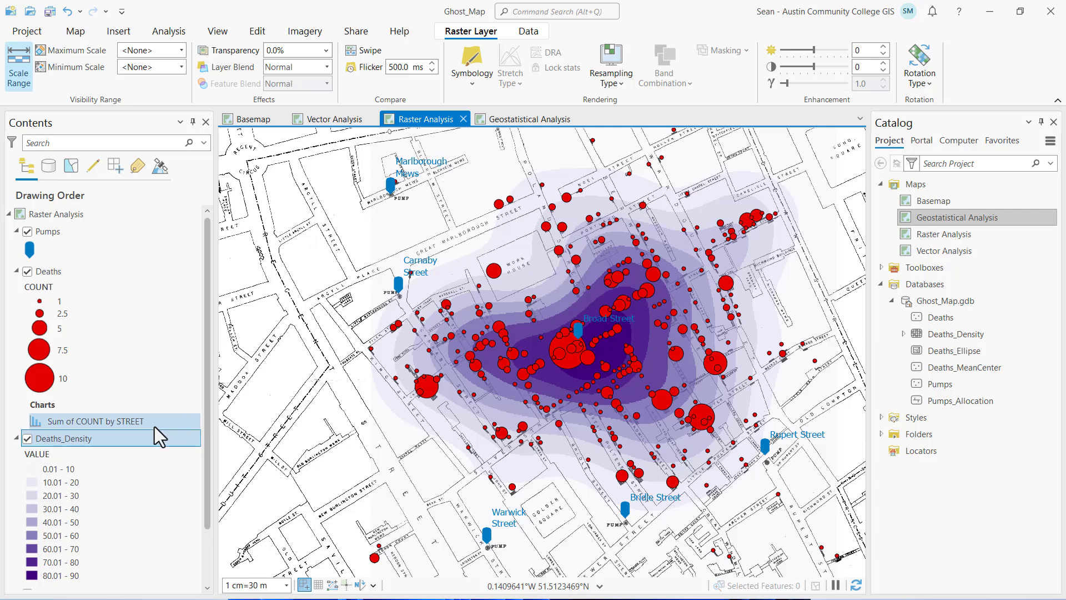
{"action": "right_click", "coordinate": [120, 439]}
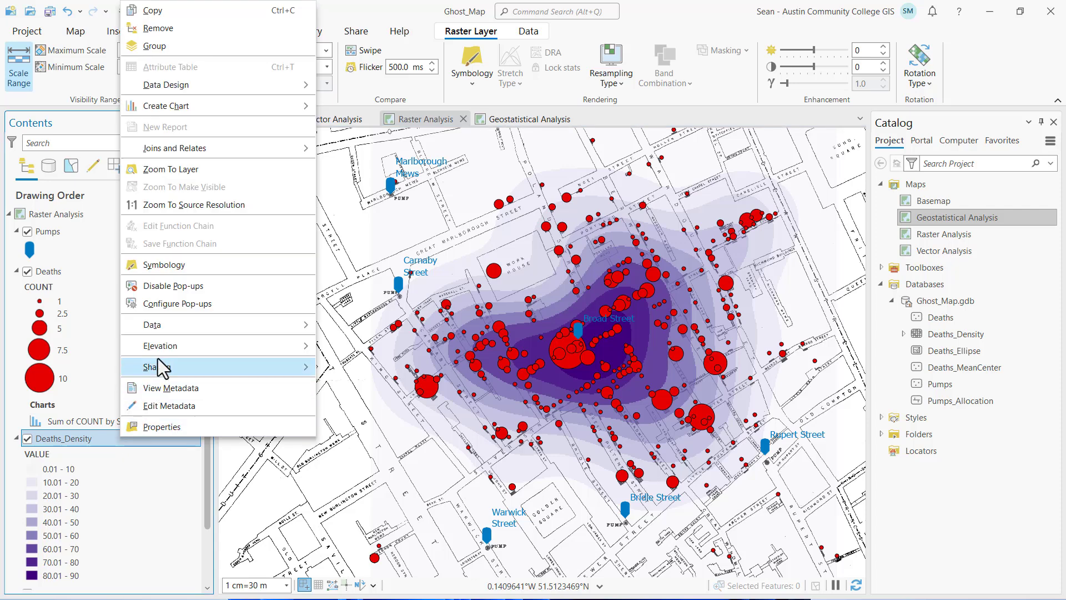
{"action": "left_click", "coordinate": [251, 267]}
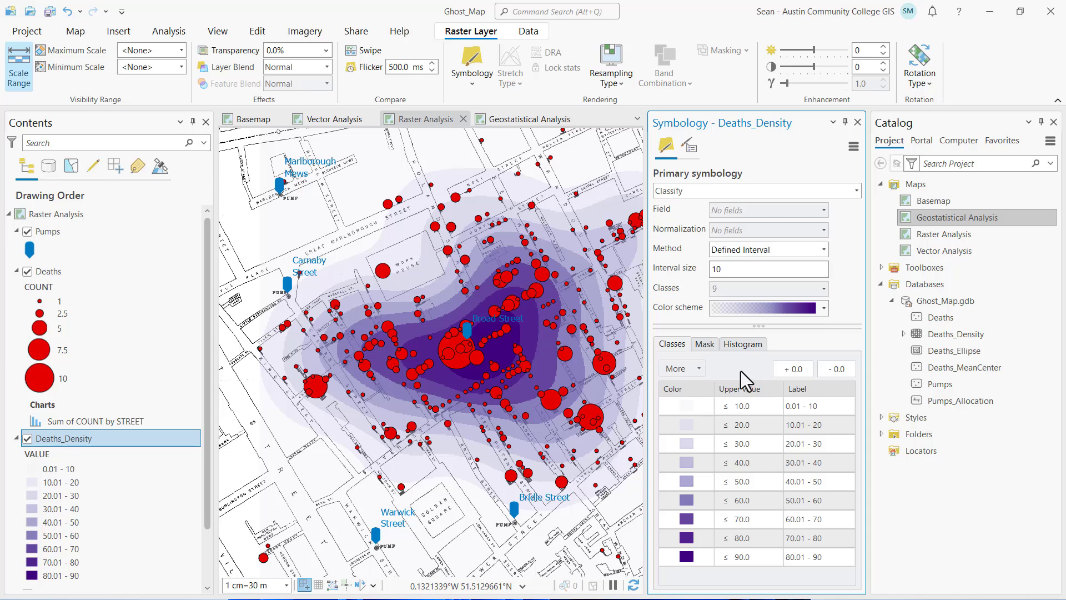
{"action": "left_click", "coordinate": [835, 368]}
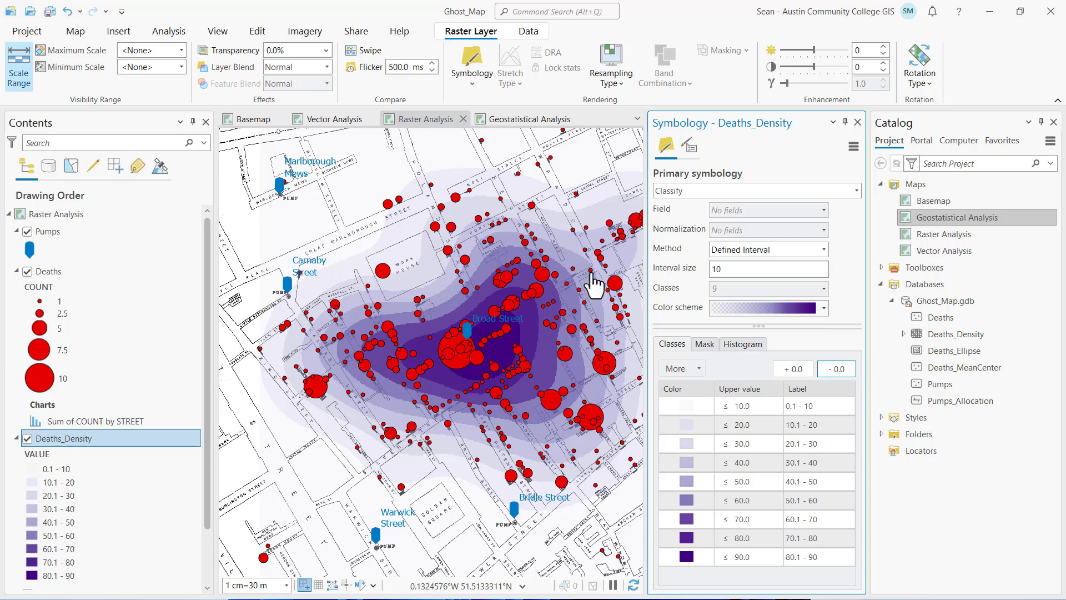
- Set the Deaths_Density raster's transparency to about 43.8%
{"action": "left_click", "coordinate": [326, 50]}
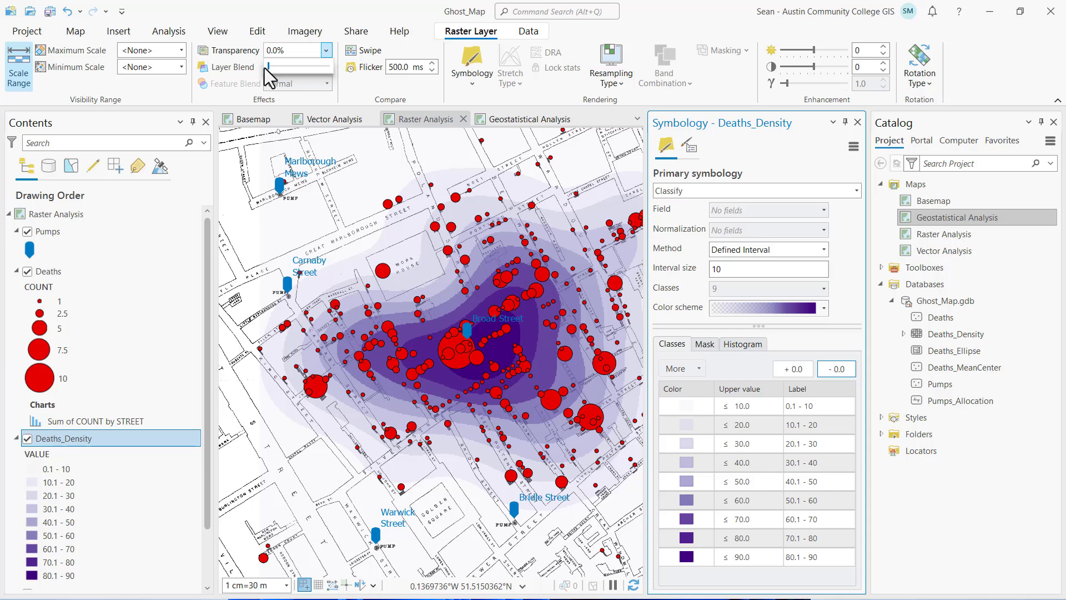
{"action": "left_click_drag", "start_coordinate": [265, 68], "coordinate": [299, 72]}
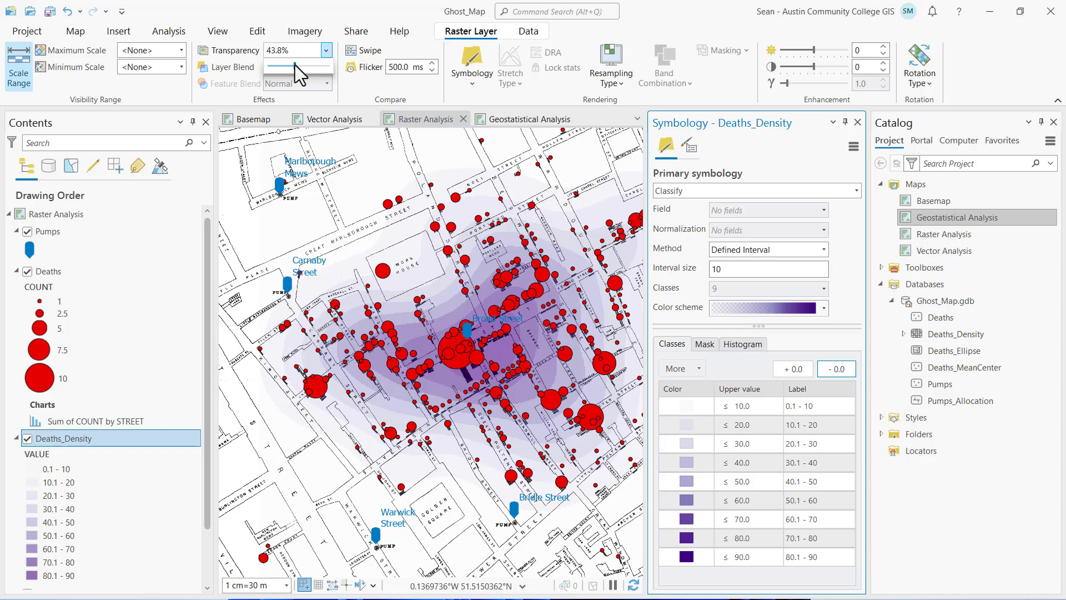
{"action": "left_click", "coordinate": [859, 121]}
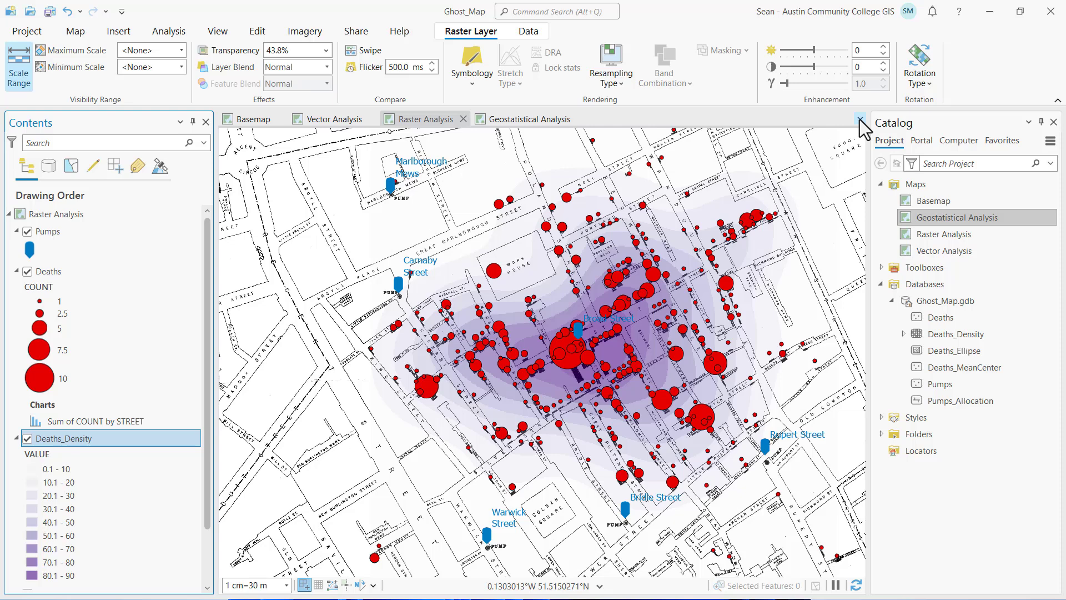
- With the Raster Analysis map selected, save the Ghost_Map project
{"action": "left_click", "coordinate": [427, 119]}
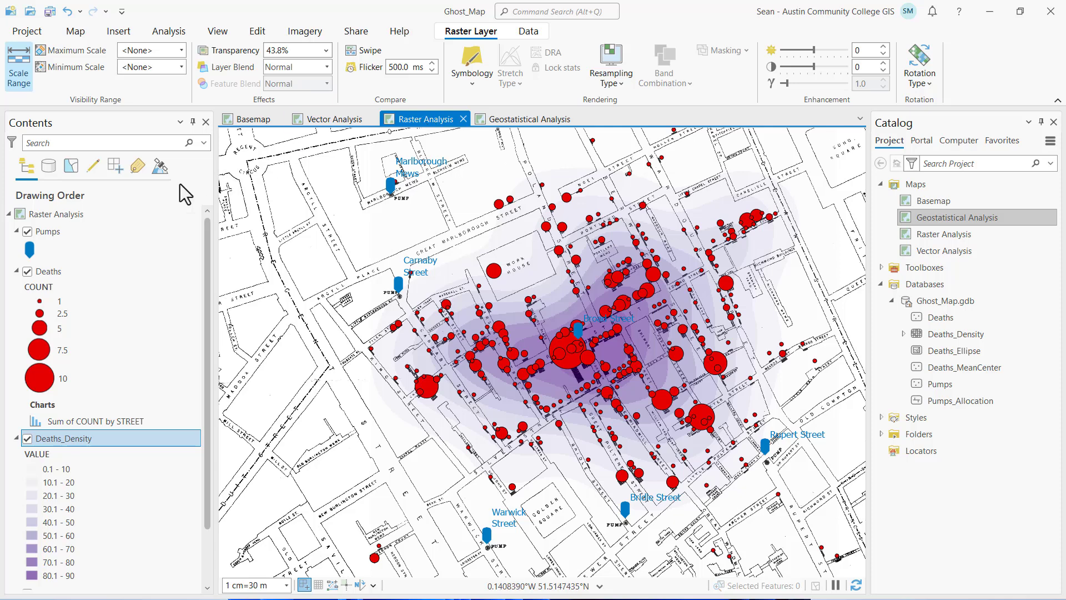
{"action": "left_click", "coordinate": [128, 214]}
{"action": "left_click", "coordinate": [50, 12]}
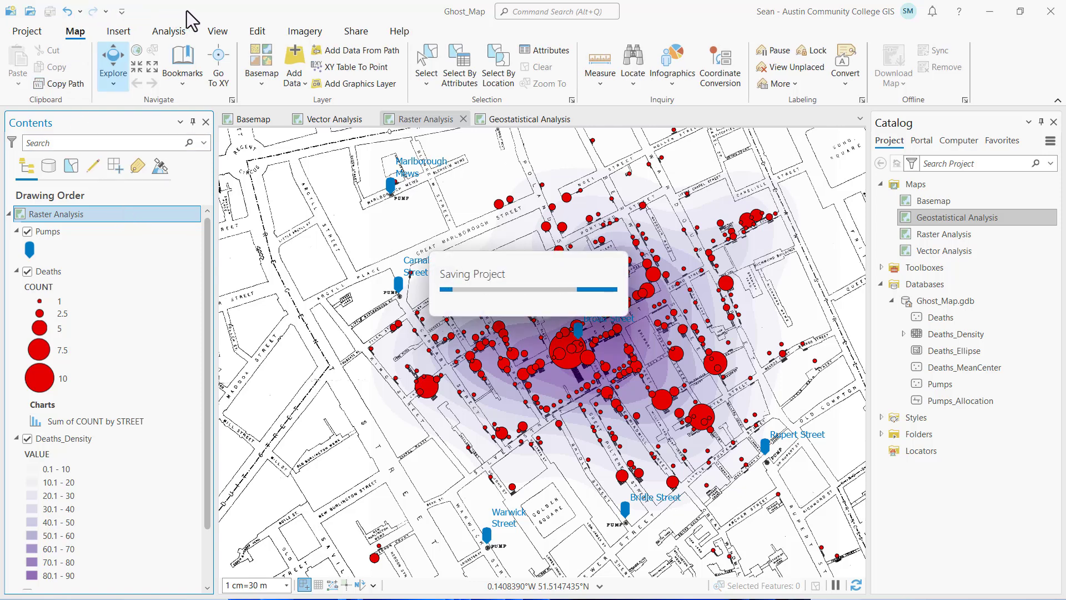